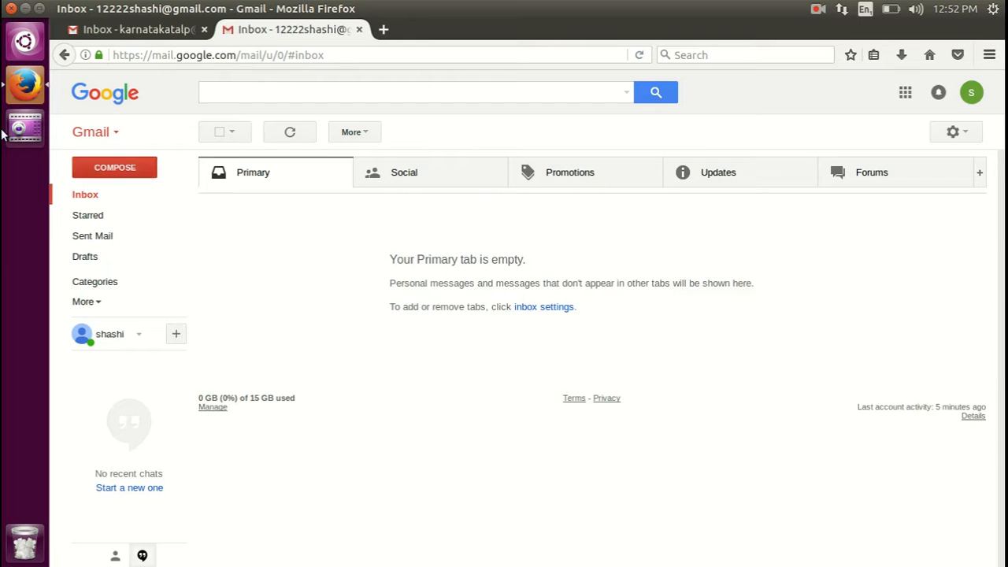
Open the gmail.com sign-in page in a new private browser window
right_click(29, 88)
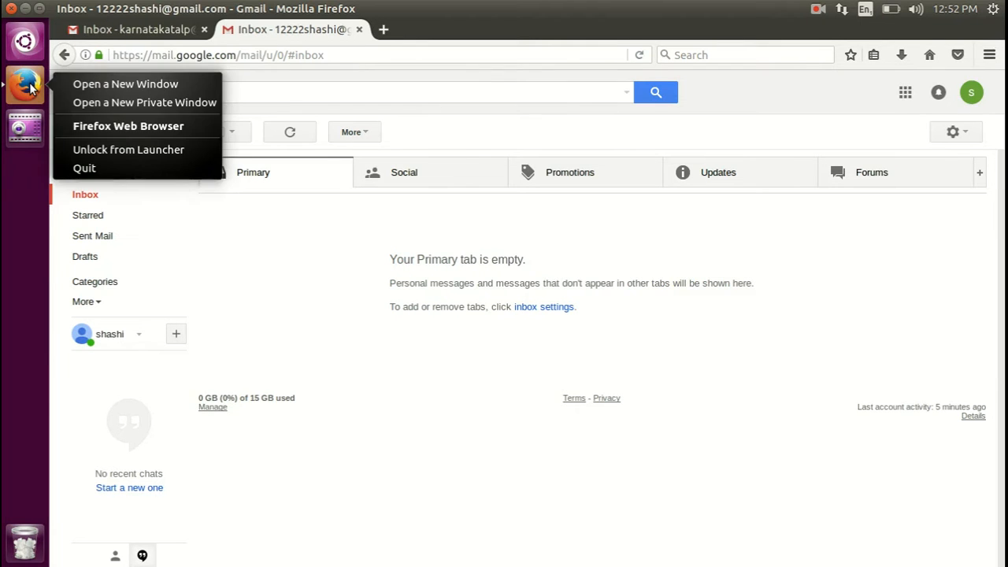
left_click(135, 106)
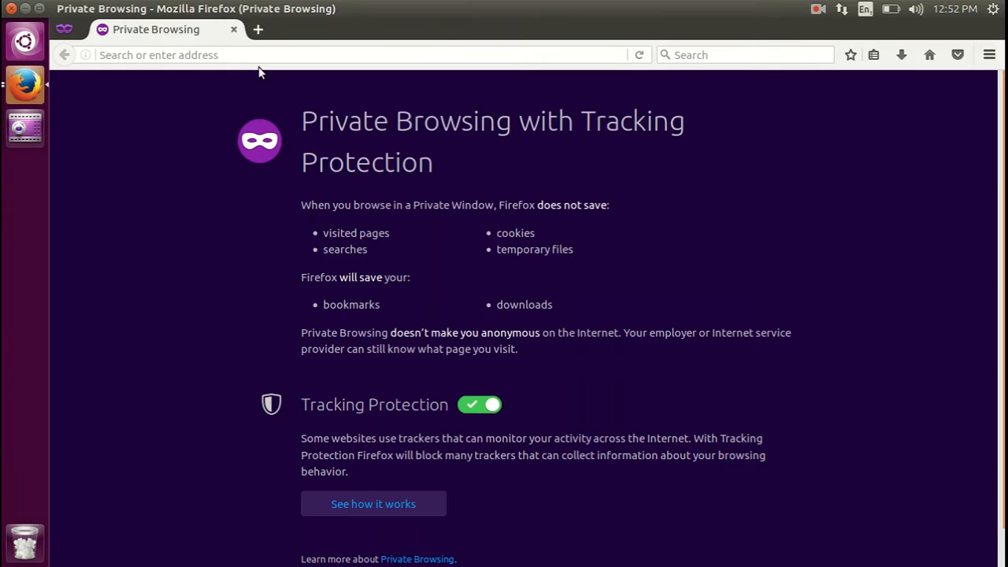
left_click(252, 55)
type("gmail.com/")
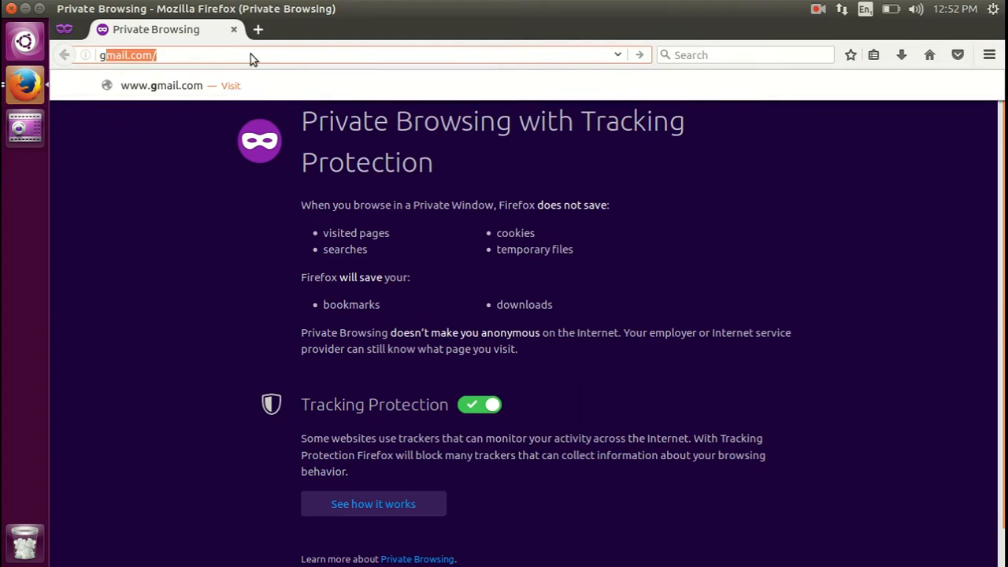
key("Return")
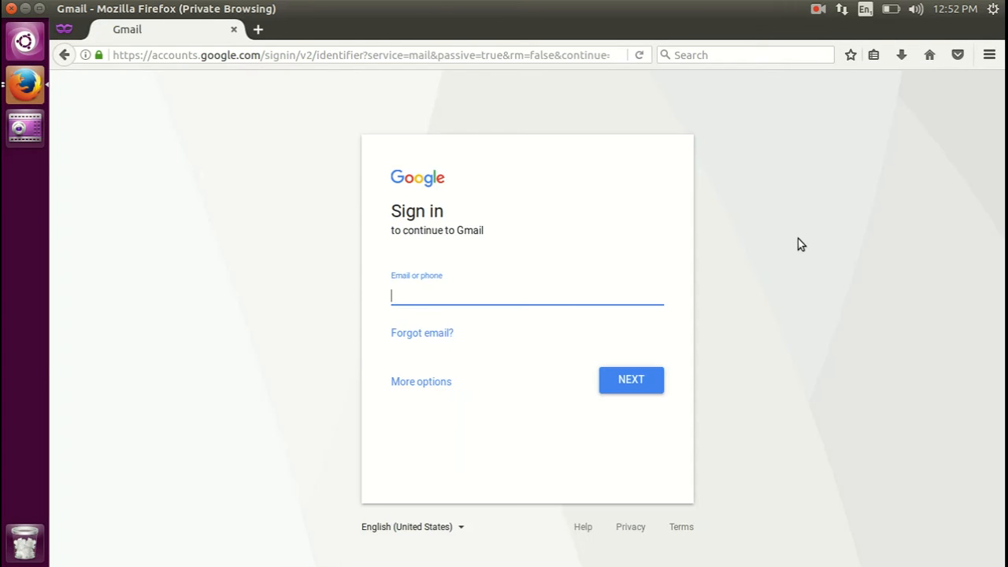
View the saved account suggestions for the sign-in e-mail field, and close the private window
left_click(481, 296)
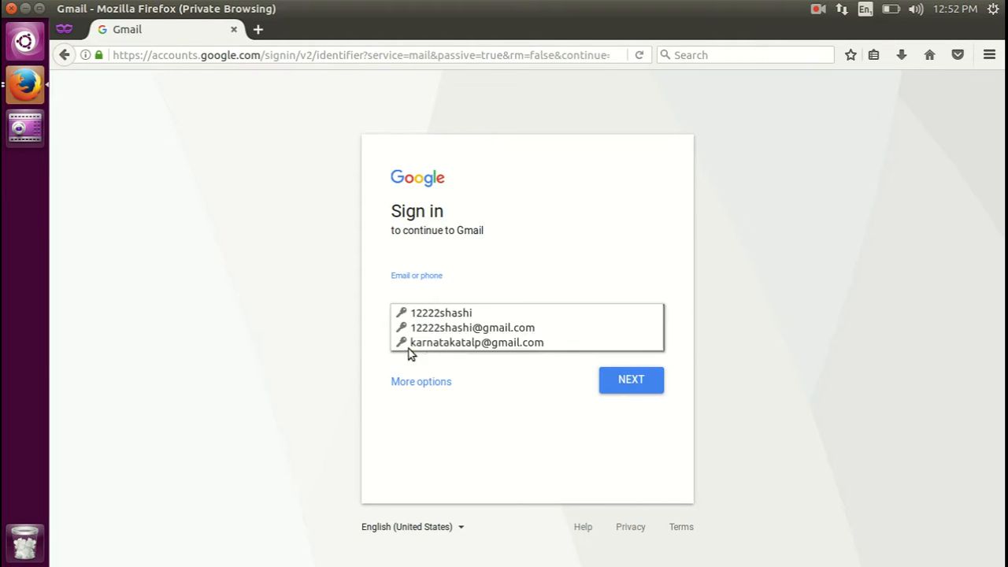
left_click(783, 269)
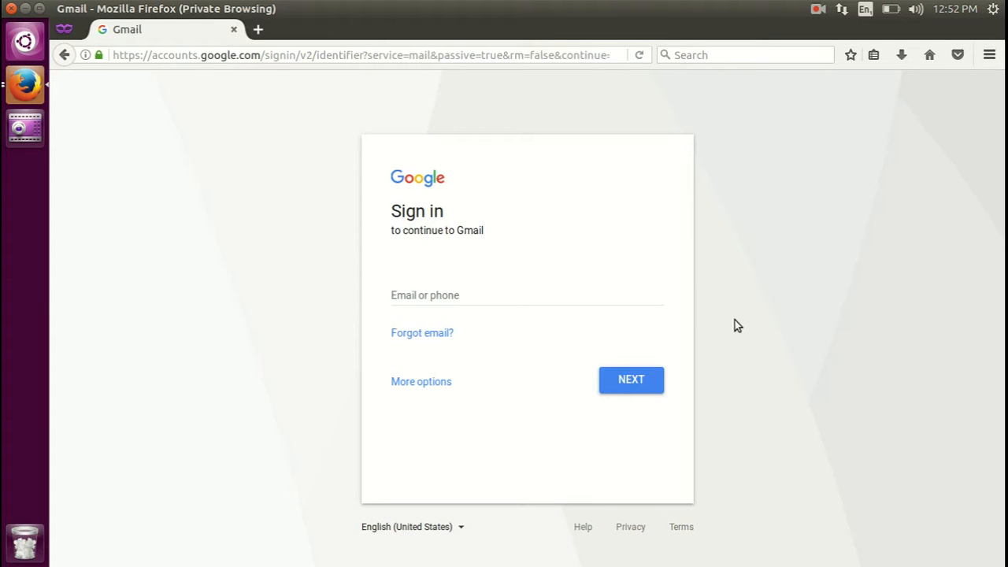
left_click(12, 9)
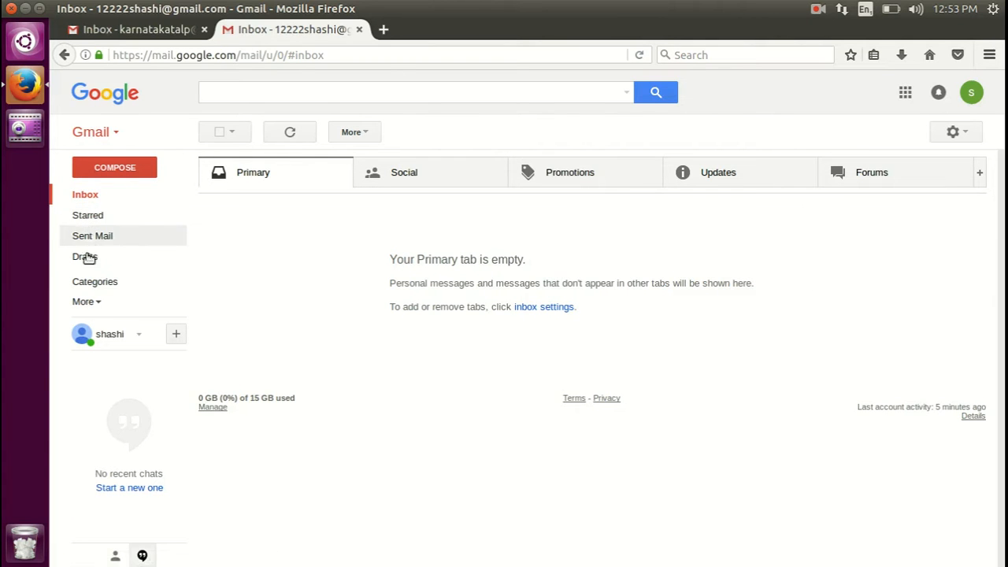
Start a new message from the TALP account and address it to the e-mail of the other open account
left_click(143, 34)
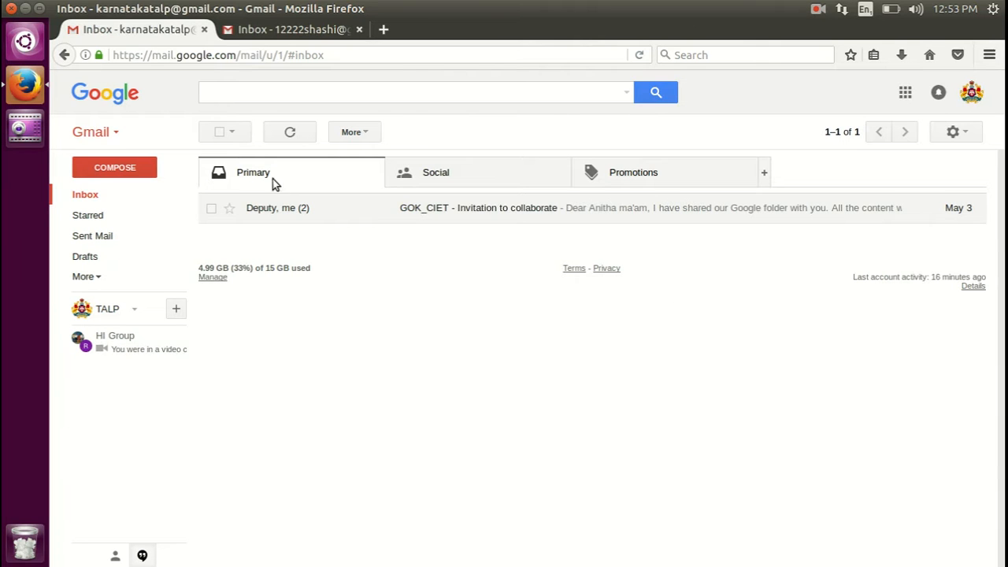
left_click(135, 169)
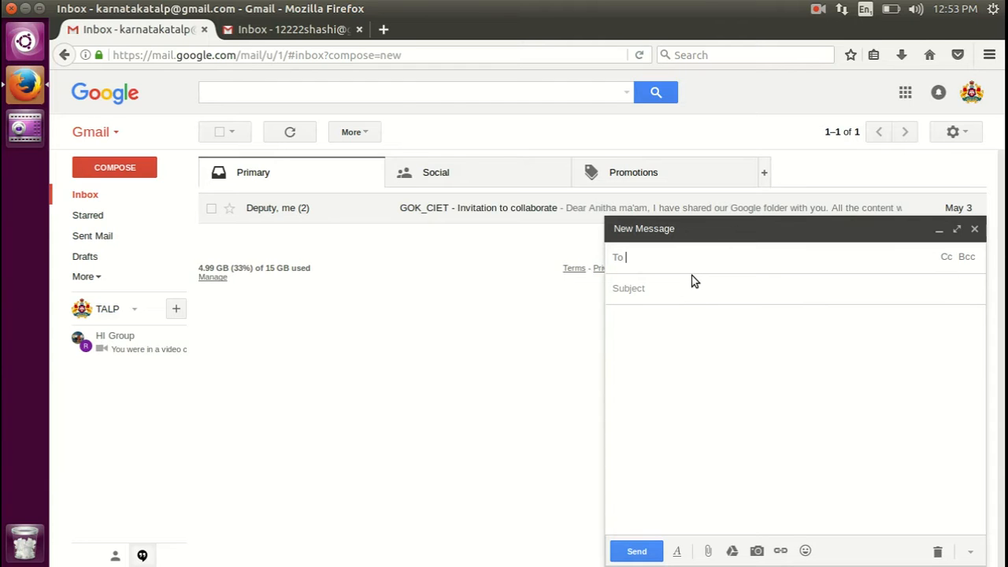
type("12")
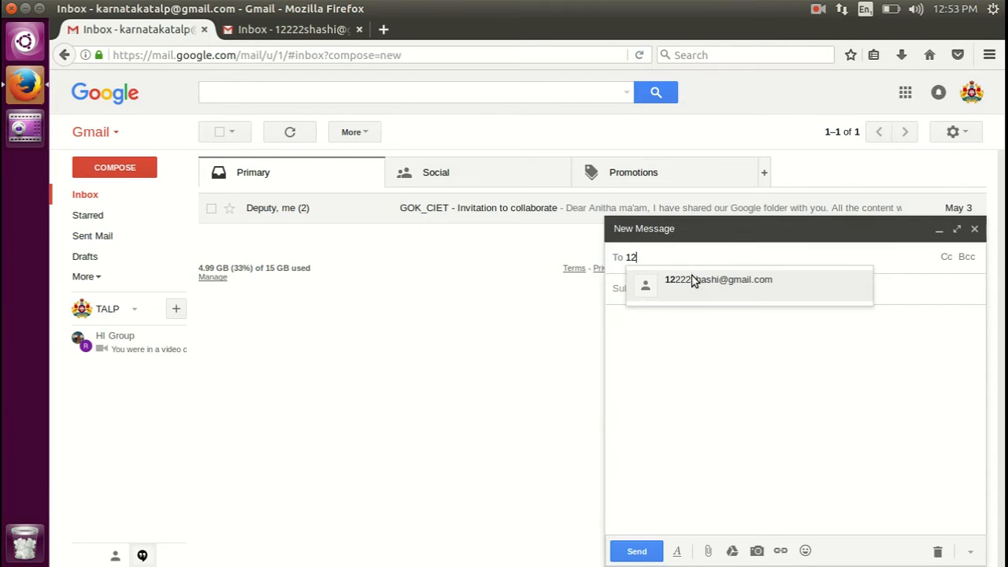
left_click(705, 289)
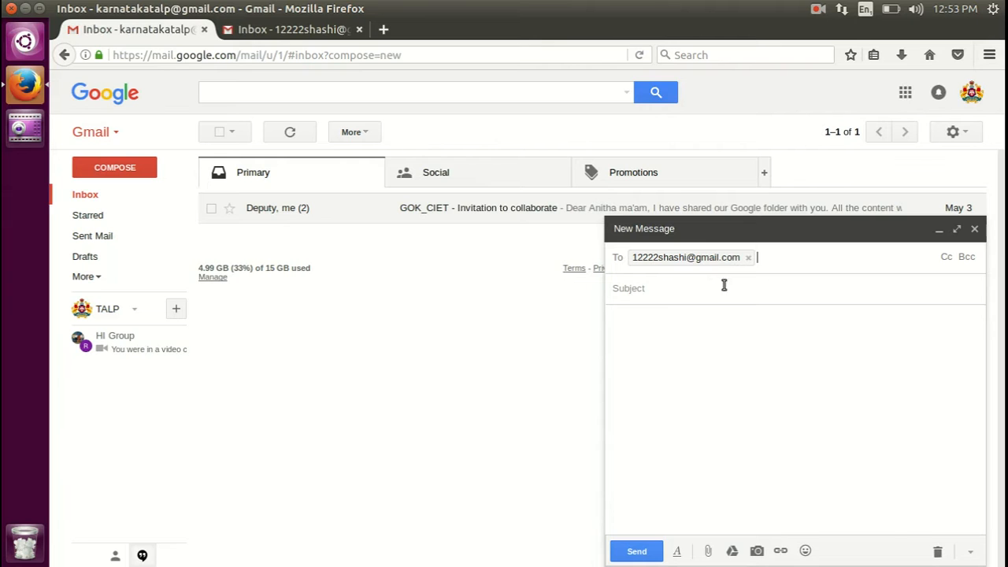
mouse_move(679, 260)
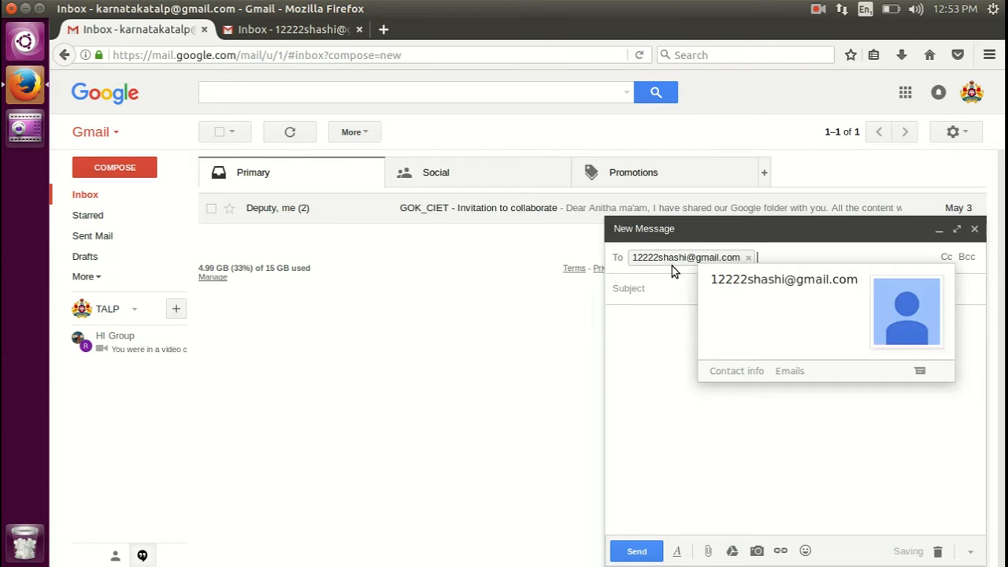
left_click(293, 32)
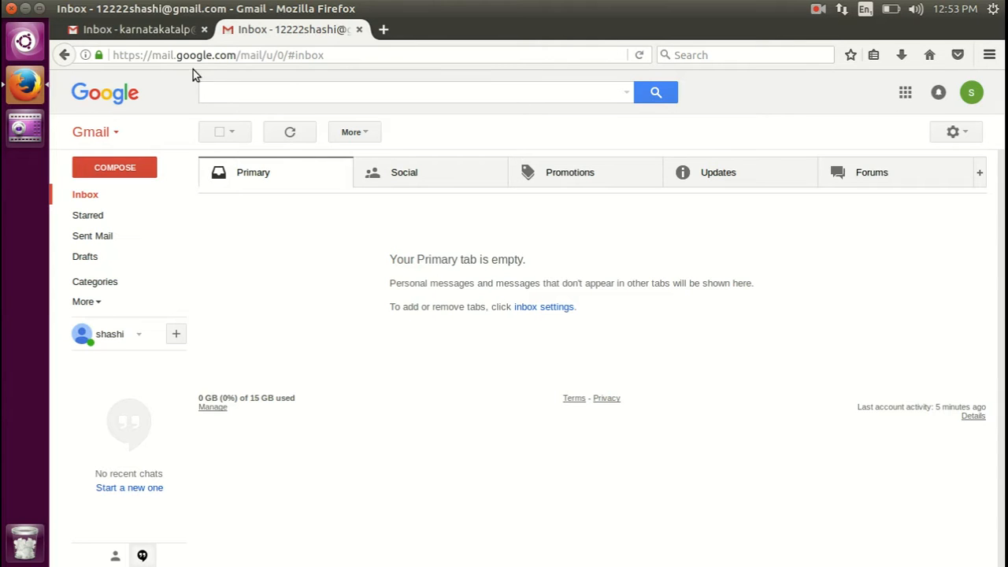
left_click(149, 31)
Give the message the subject "Test Mail 1" and the body text "Test Mail 1 Body"
left_click(706, 287)
type("Subje")
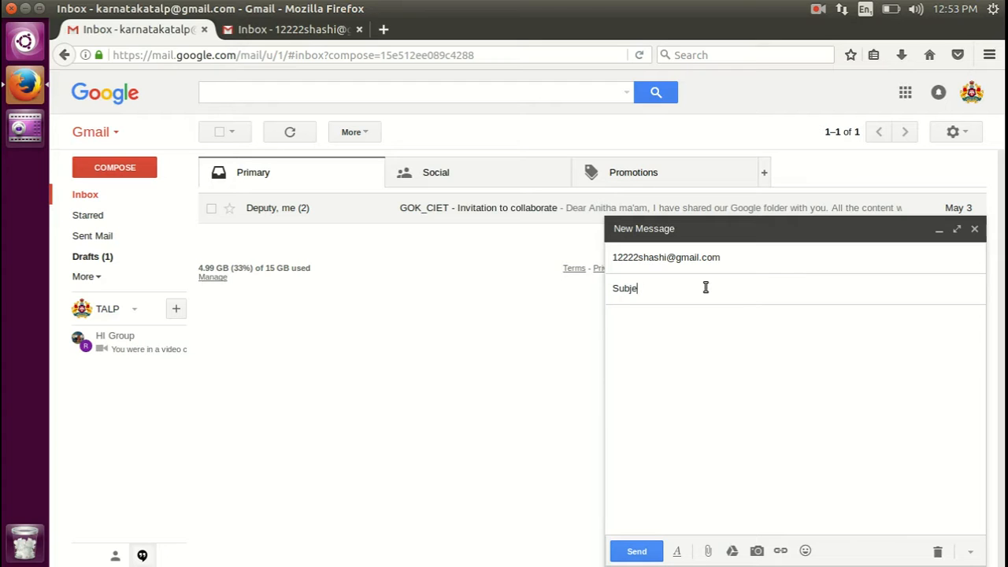
key("BackSpace")
key("BackSpace")
key("BackSpace")
type("Test Mail 1")
left_click(659, 342)
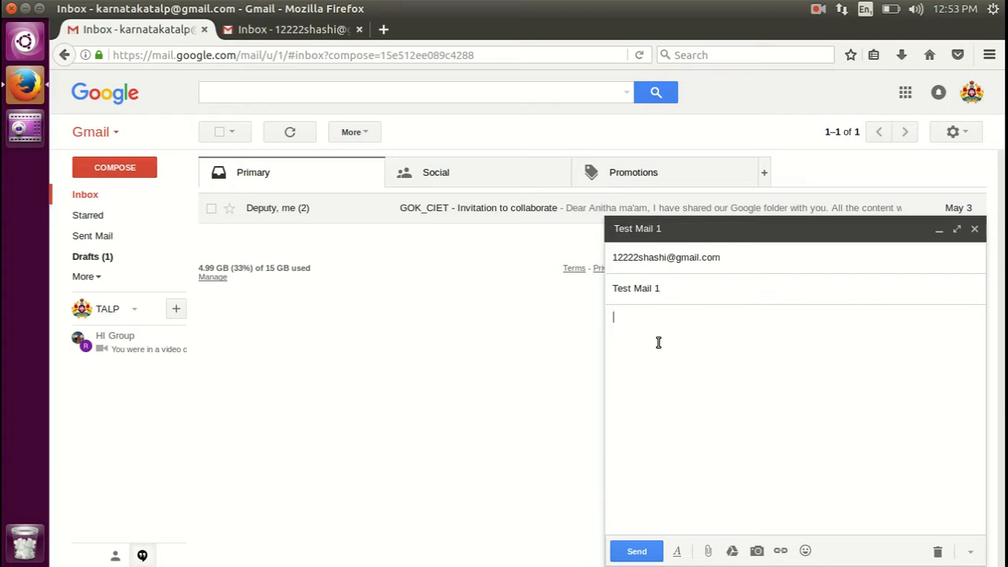
type("Test Mail 1 Body")
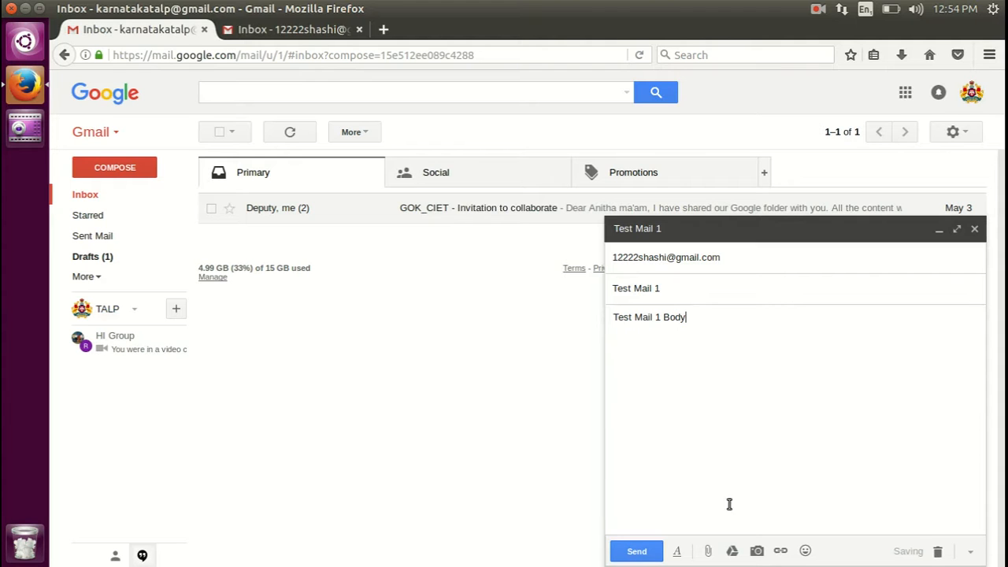
Copy the body text "Test Mail 1 Body" for reuse and send the message
left_click_drag(700, 317, 609, 317)
key("ctrl+c")
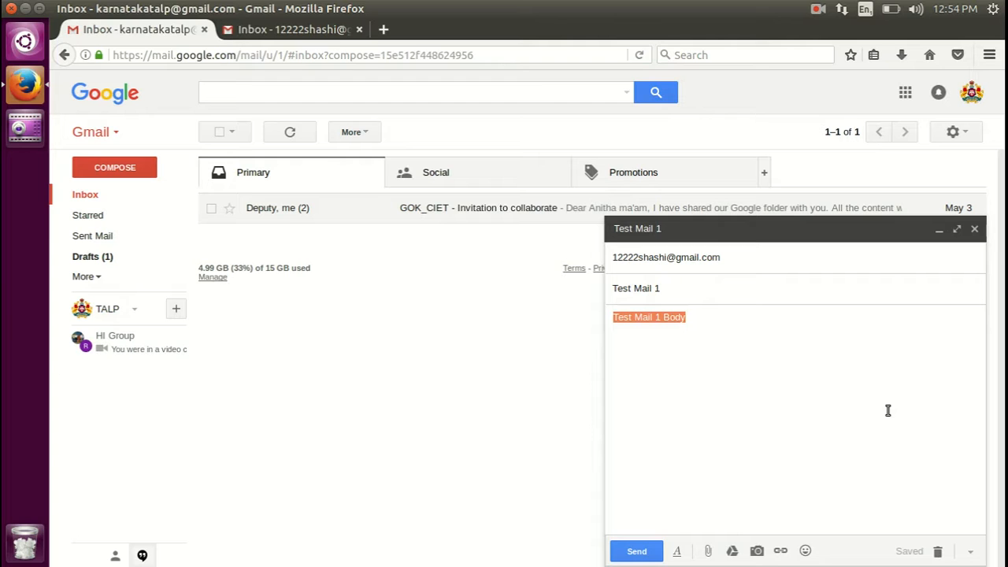
left_click(749, 375)
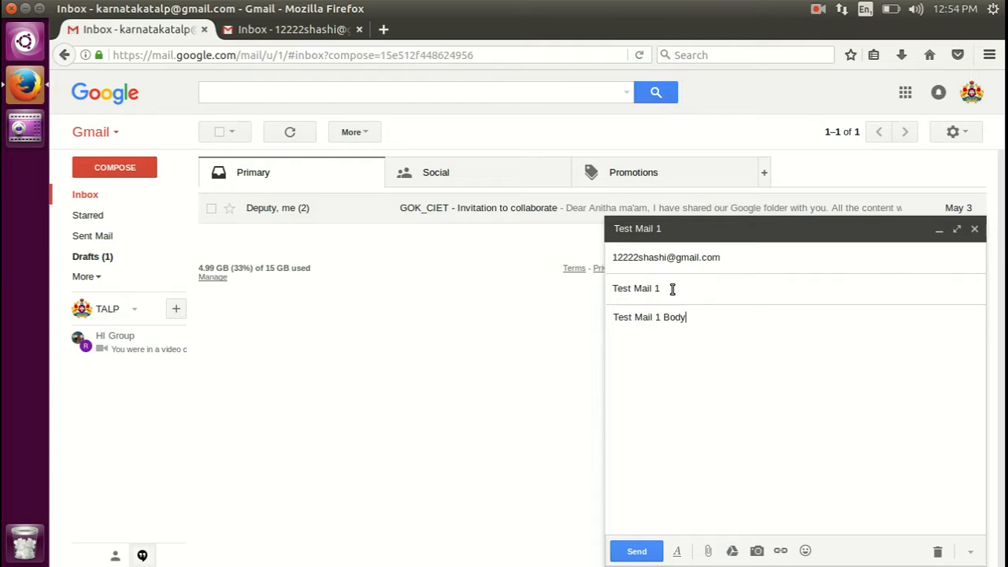
left_click(651, 552)
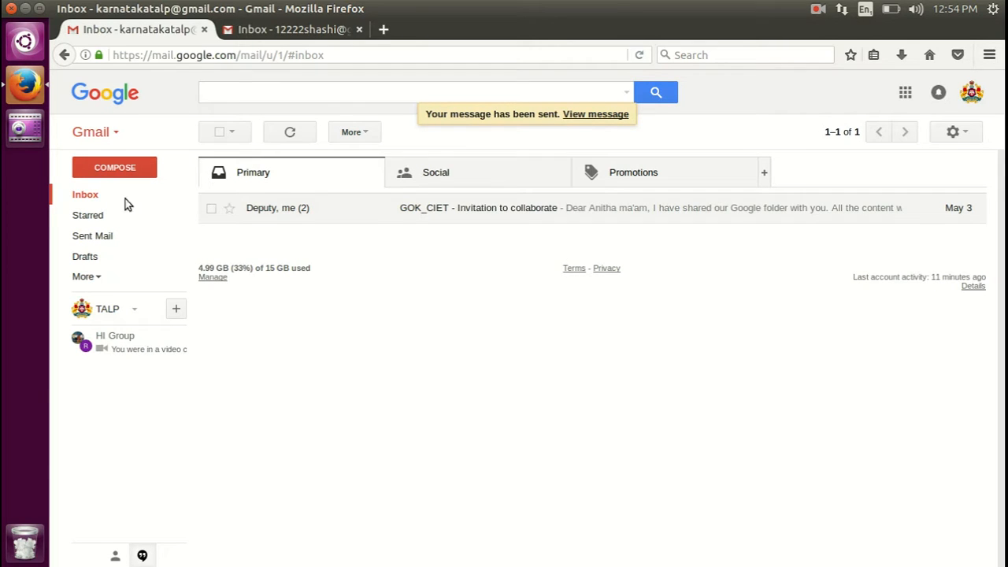
Compose another message with the body "Test Mail 2 Body" and the subject "Test Mail 2", reusing the copied text
left_click(110, 176)
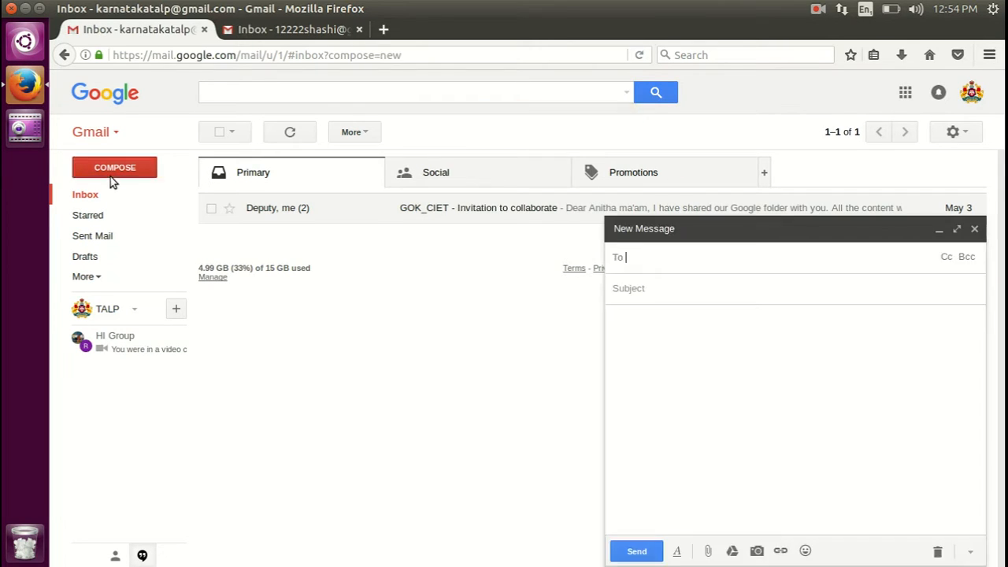
left_click(678, 341)
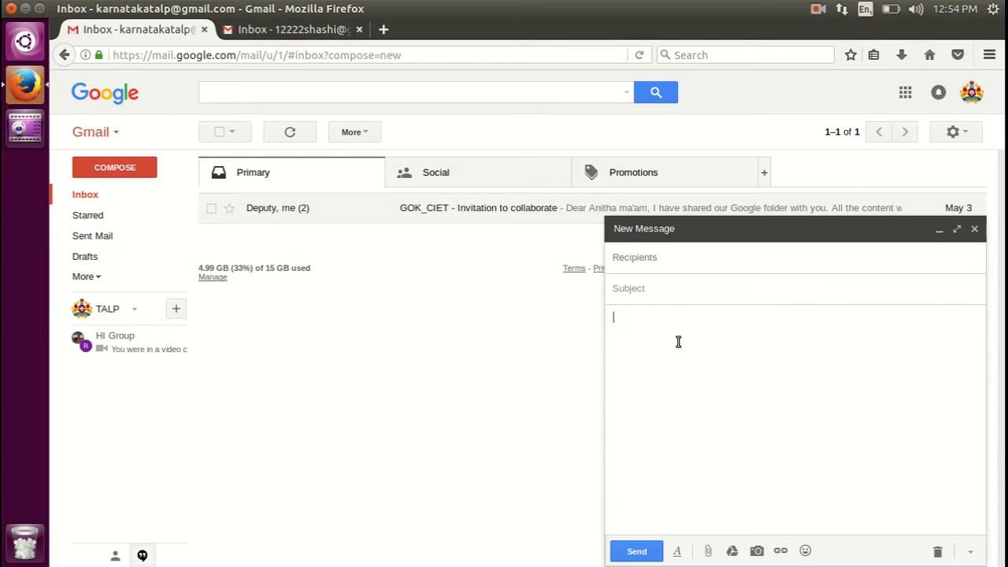
type("Test Mail 1 Body")
key("Left")
key("shift+Left")
key("ctrl+v")
key("ctrl+shift+Left")
key("ctrl+shift+Left")
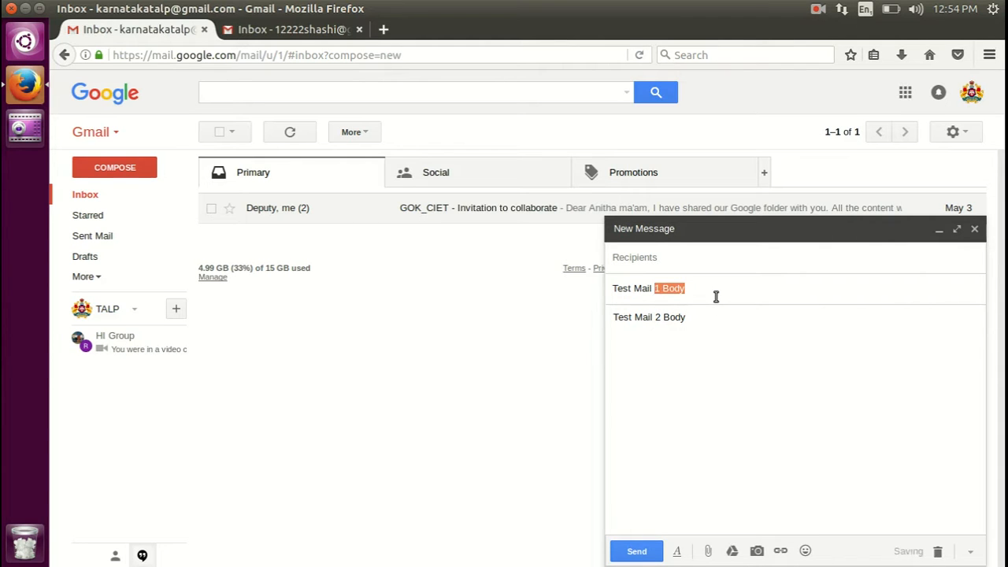
type("2")
Address Test Mail 2 to the other open account's e-mail and send it
left_click(695, 268)
type("1")
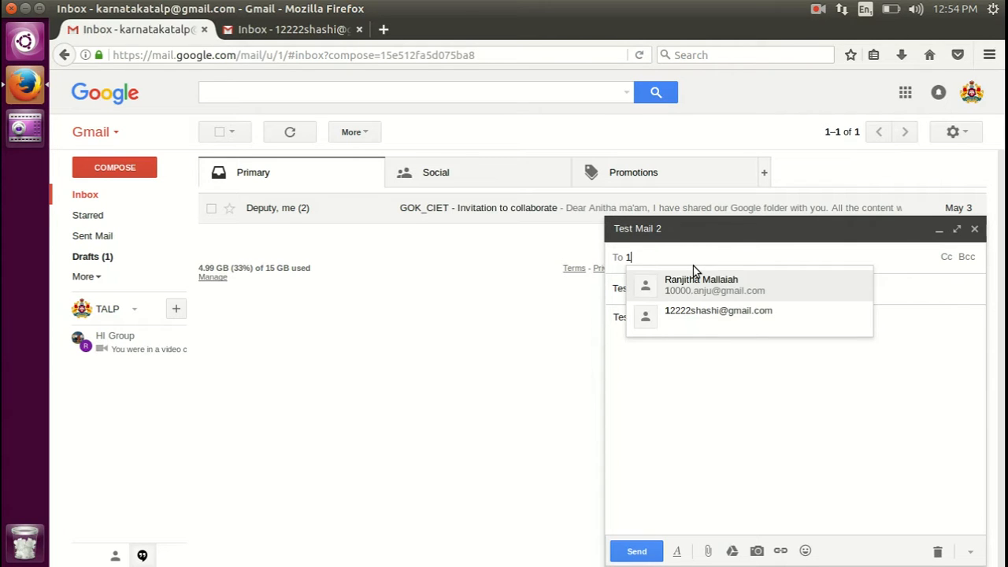
left_click(688, 310)
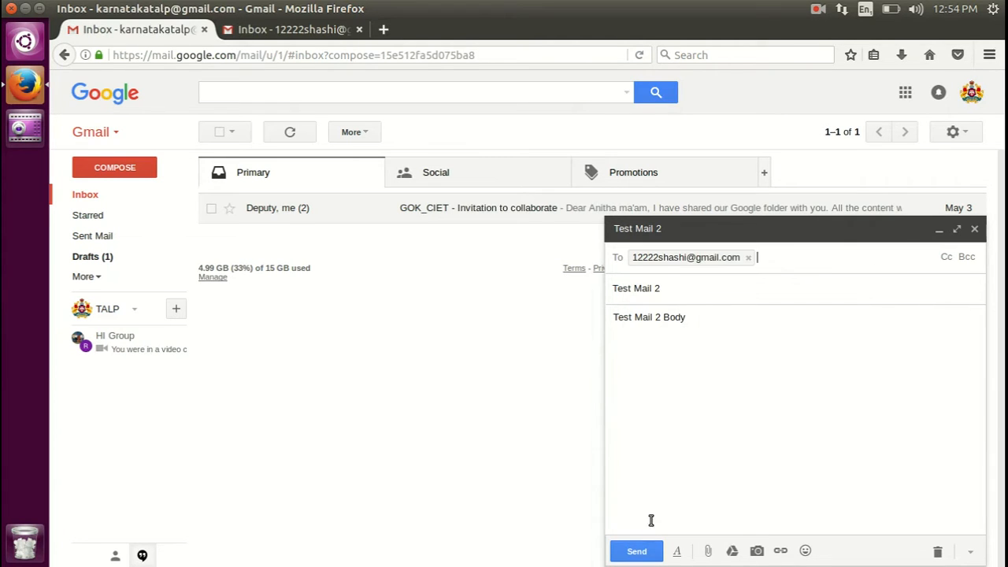
left_click(646, 551)
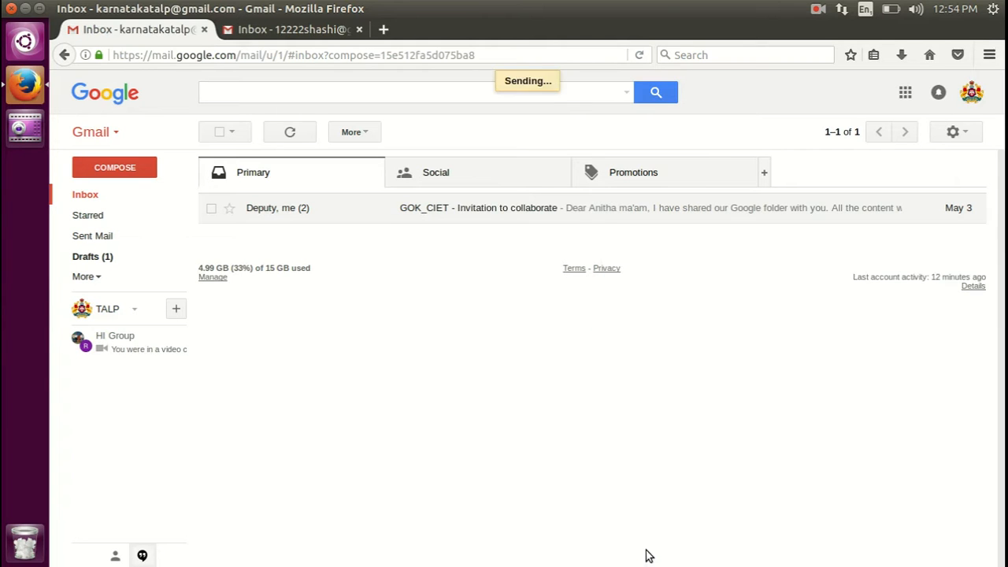
Compose a third message with the body "Test Mail 3 Body" and the subject "Test Mail 3", reusing the copied text
left_click(125, 173)
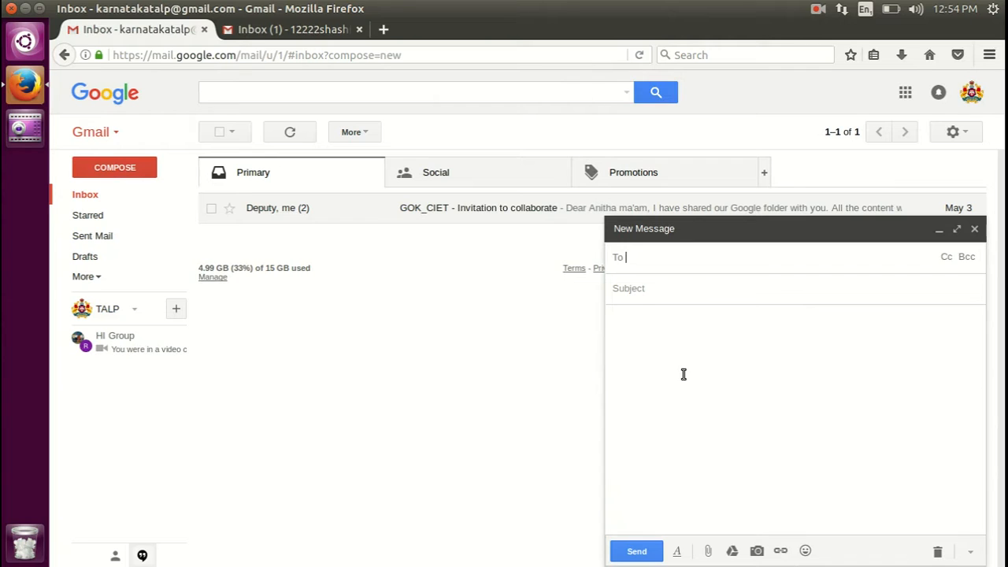
key("ctrl+v")
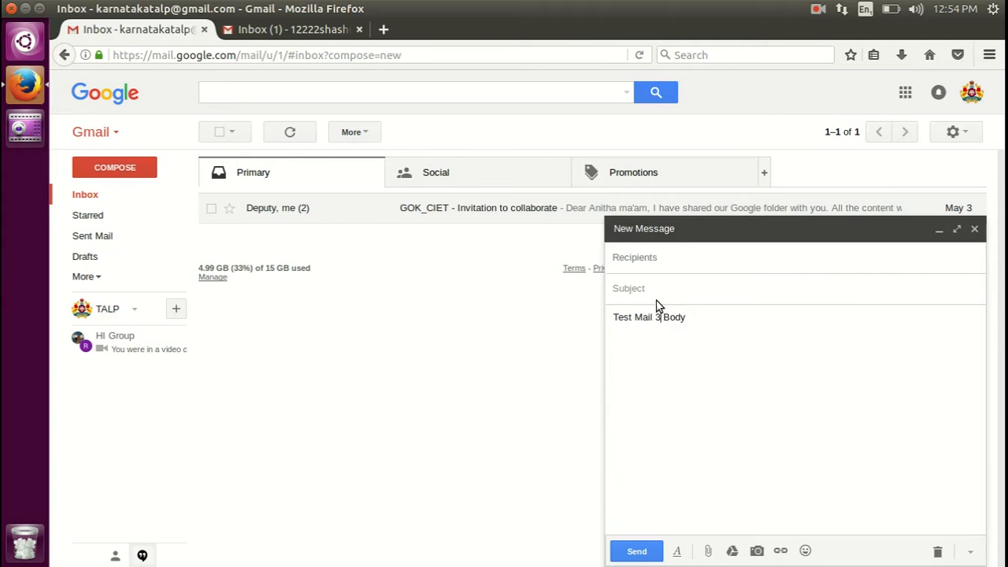
key("ctrl+v")
key("ctrl+shift+Left")
key("ctrl+shift+Left")
type("3")
Address Test Mail 3 to the other open account's e-mail and send it
left_click(708, 268)
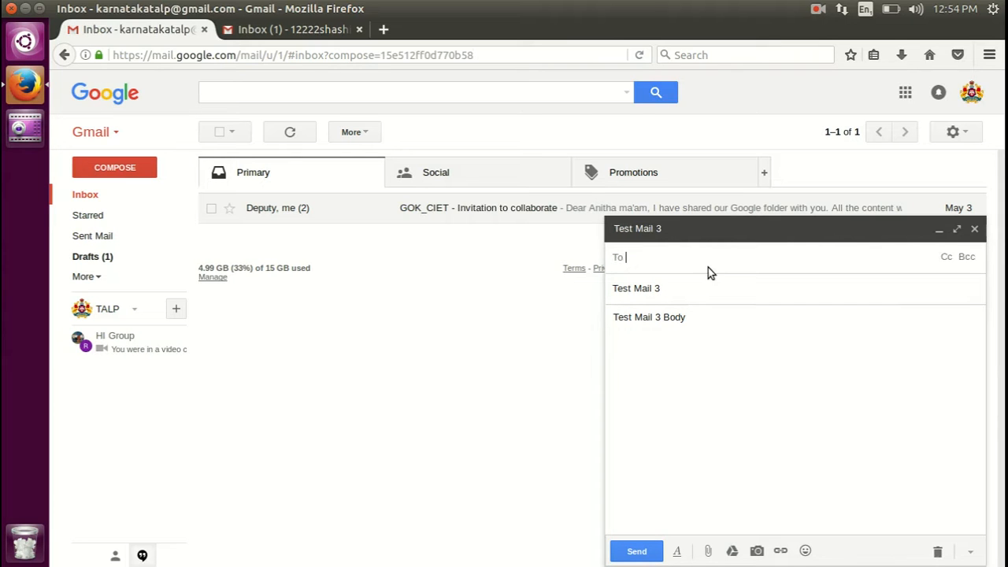
type("122")
left_click(707, 285)
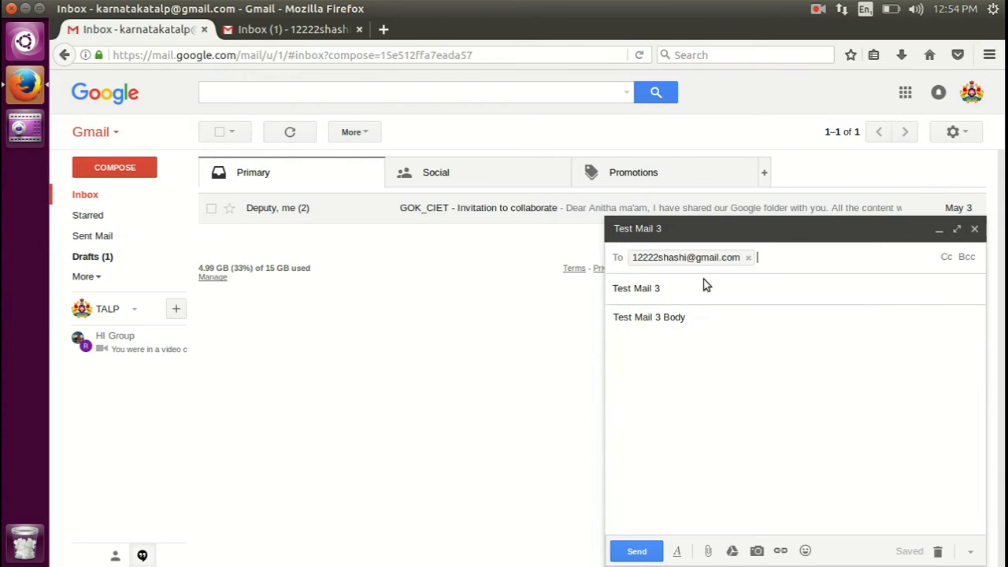
left_click(642, 551)
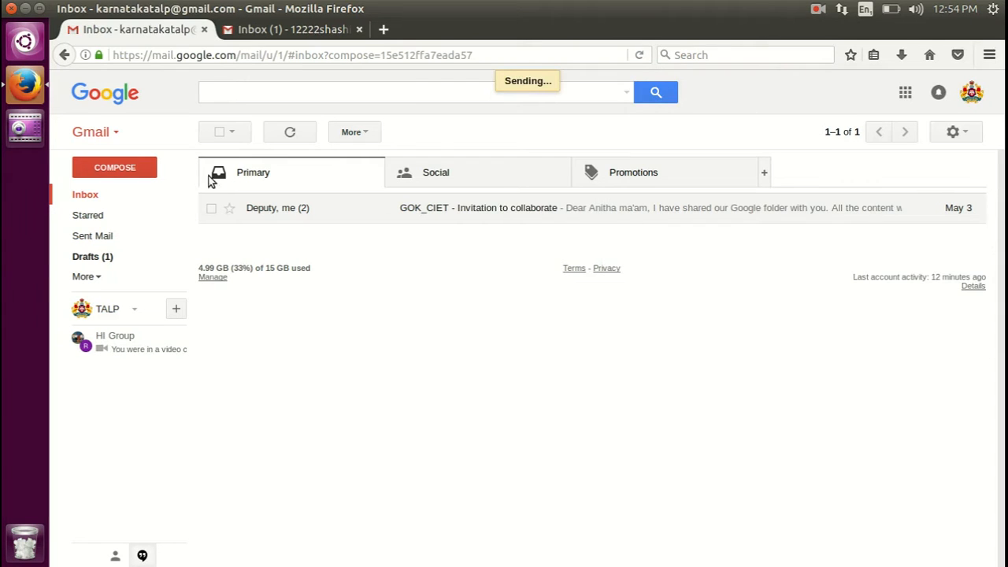
Compose a fourth message with the body "Test Mail 4 Body" and the subject "Test Mail 4", reusing the copied text
left_click(118, 178)
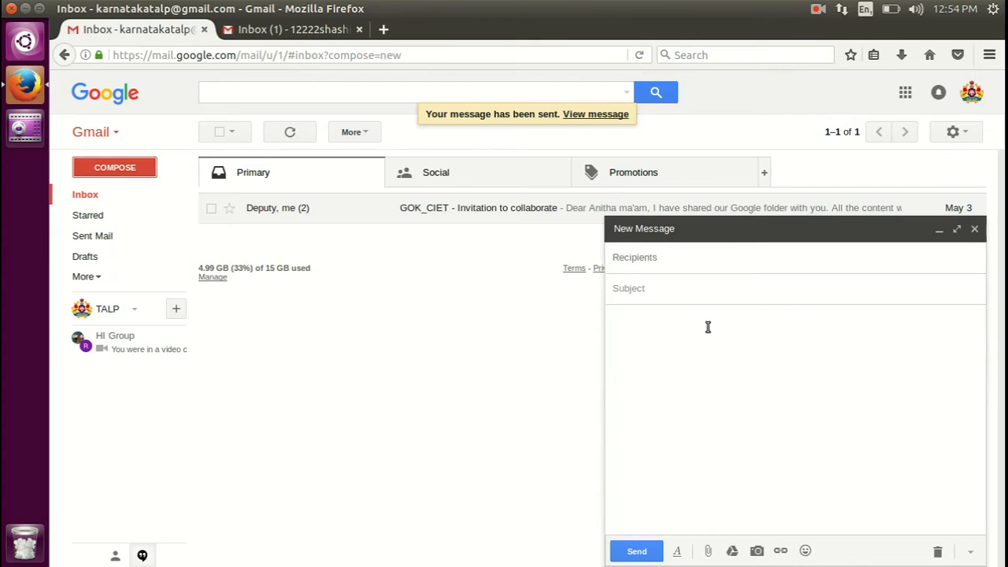
left_click(651, 337)
type("Test Mail 1 Body")
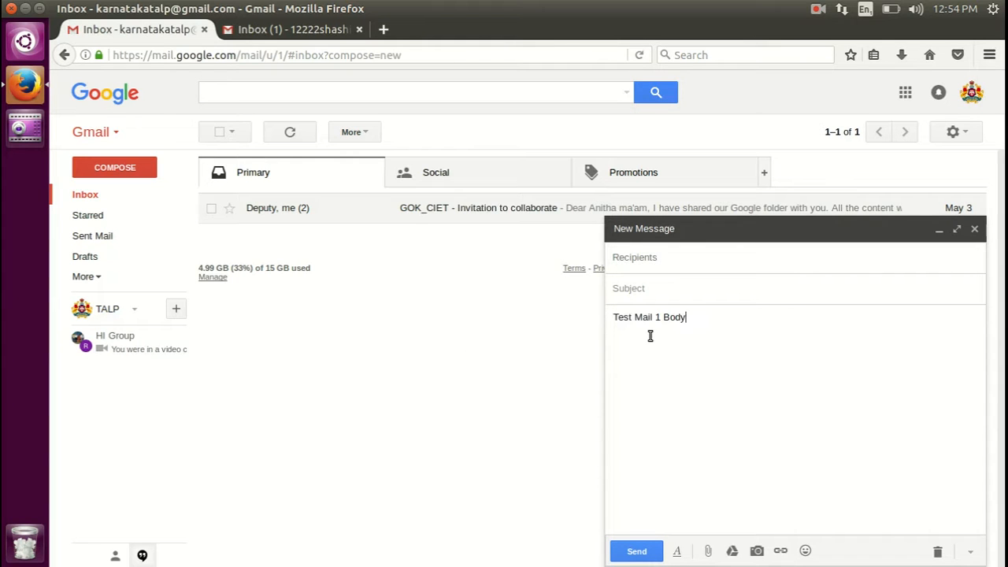
left_click(666, 292)
type("Test Mail 1 Body")
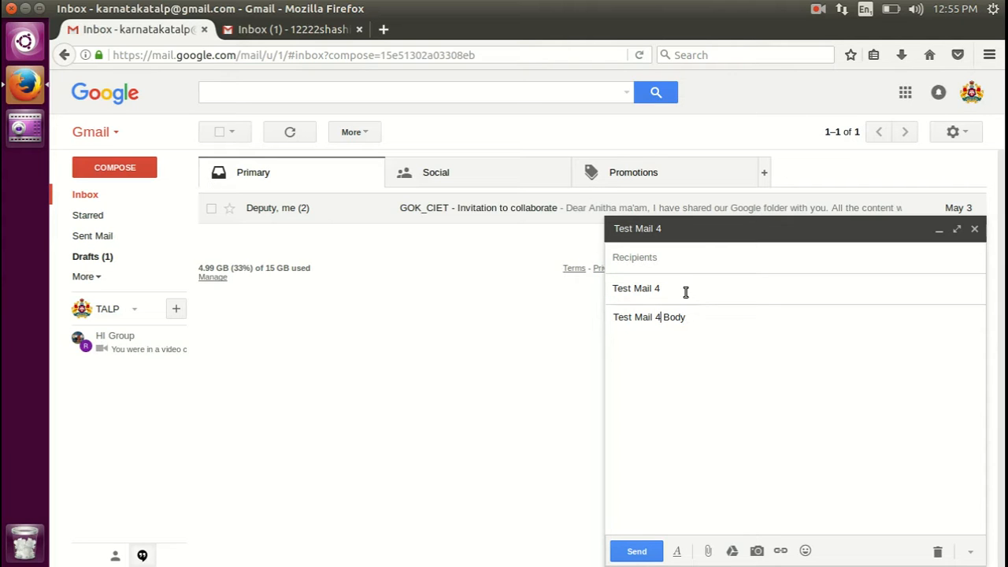
Address Test Mail 4 to the other open account's e-mail and send it
left_click(676, 266)
type("1")
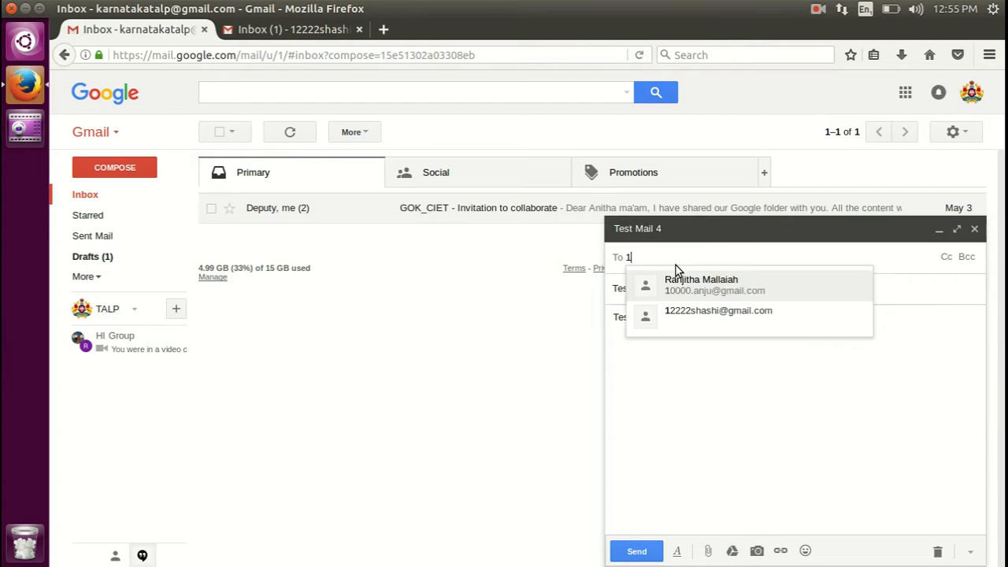
left_click(679, 313)
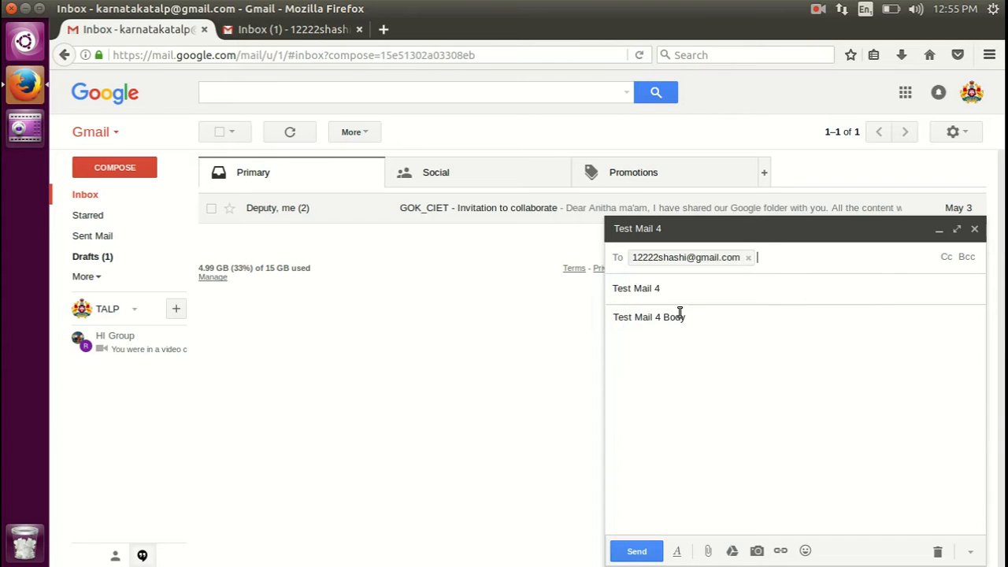
left_click(637, 551)
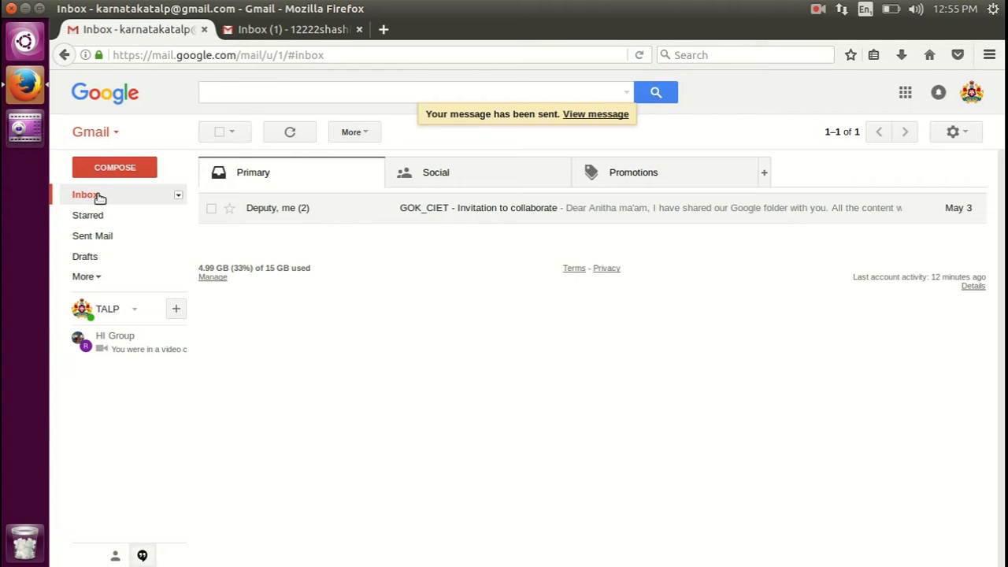
Review the sent messages, and read Test Mail 1's subject and body in the second account's inbox
left_click(92, 238)
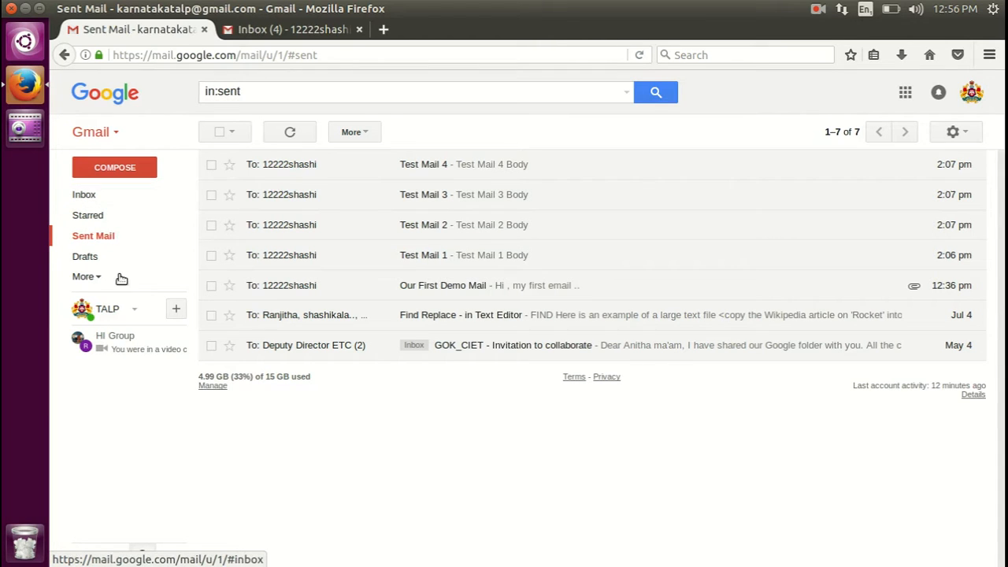
left_click(280, 31)
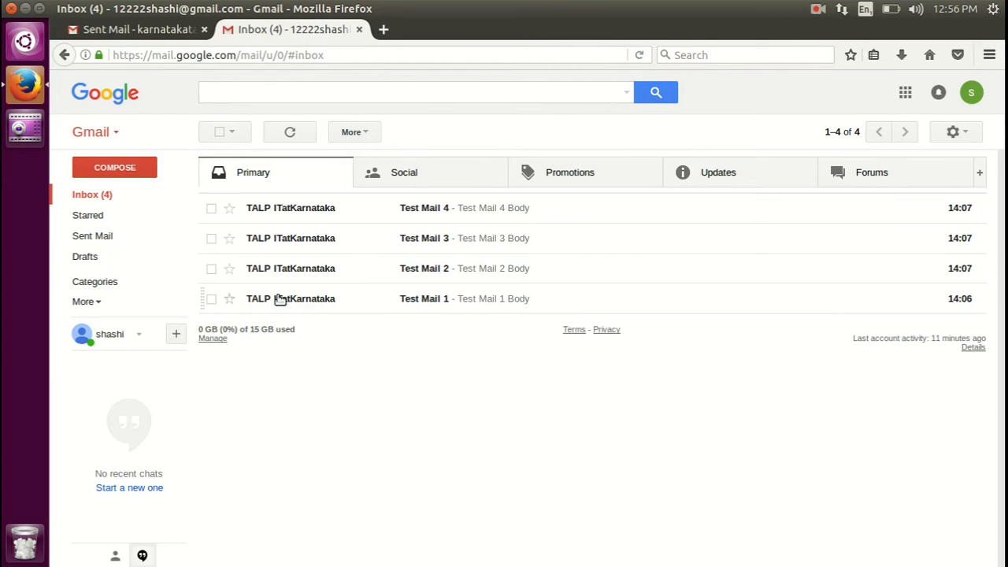
left_click(426, 302)
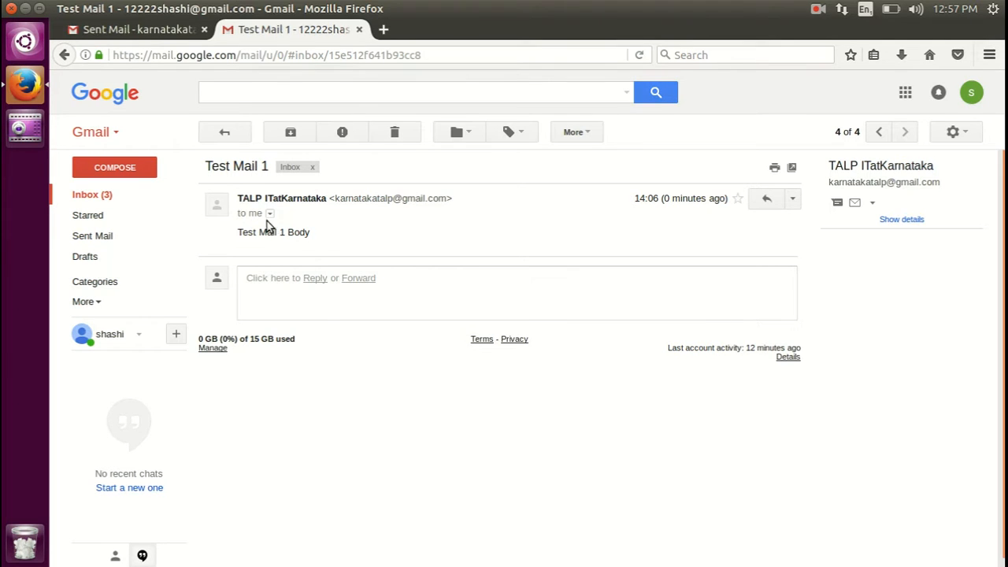
left_click_drag(311, 233, 239, 234)
left_click(366, 250)
left_click_drag(206, 168, 267, 166)
left_click(267, 166)
left_click(225, 135)
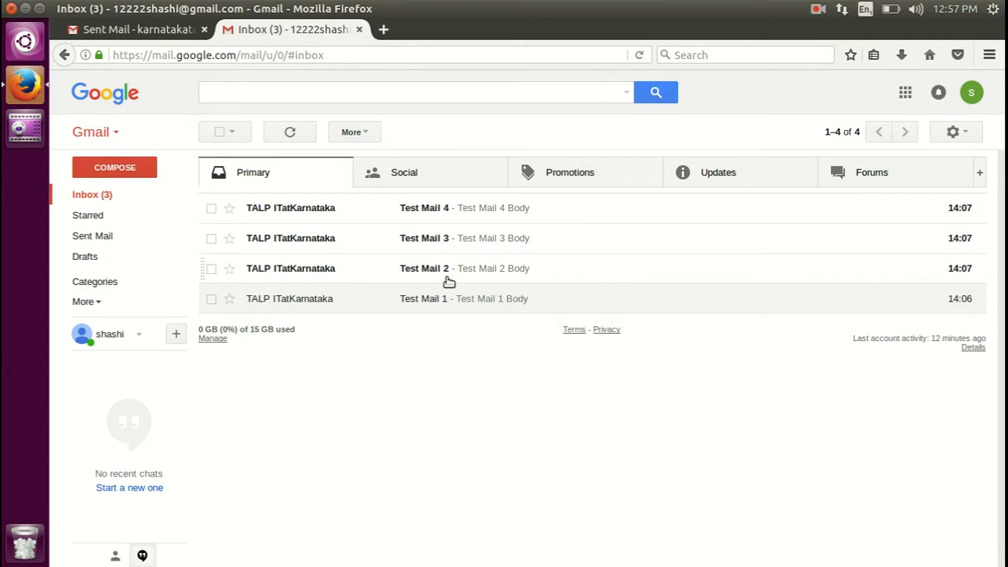
left_click(322, 303)
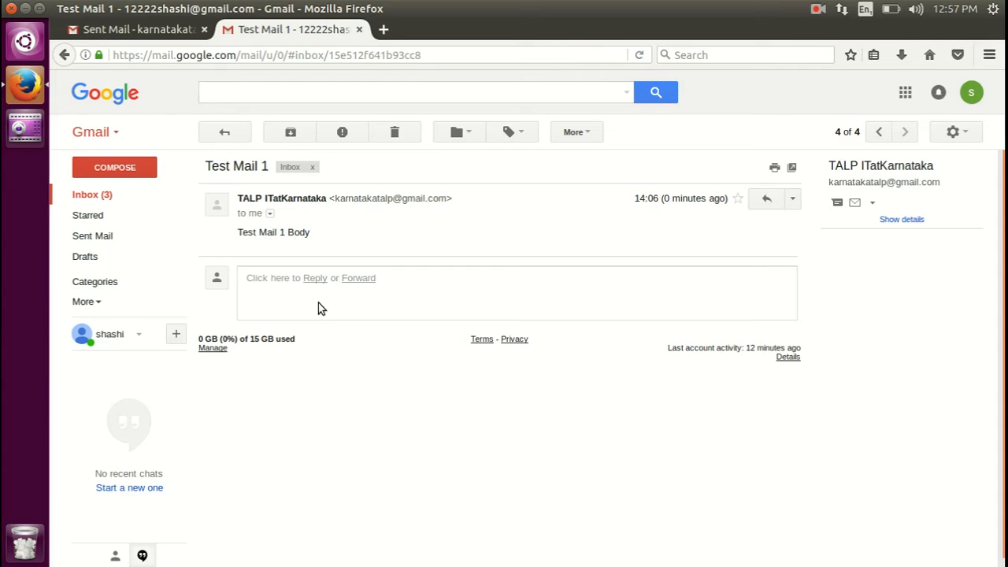
left_click(236, 135)
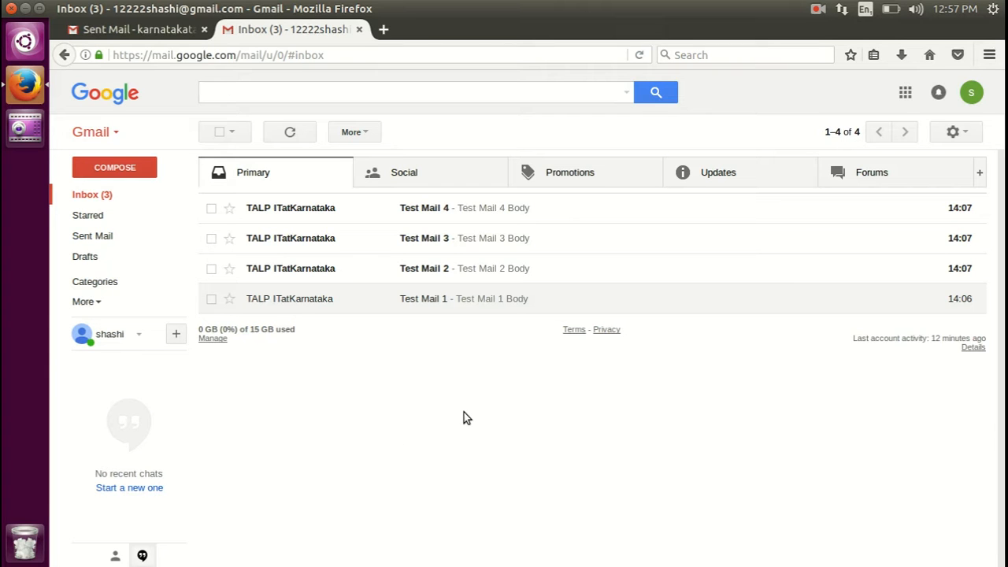
Star Test Mail 1 in the second account's inbox and view the starred messages
left_click(229, 300)
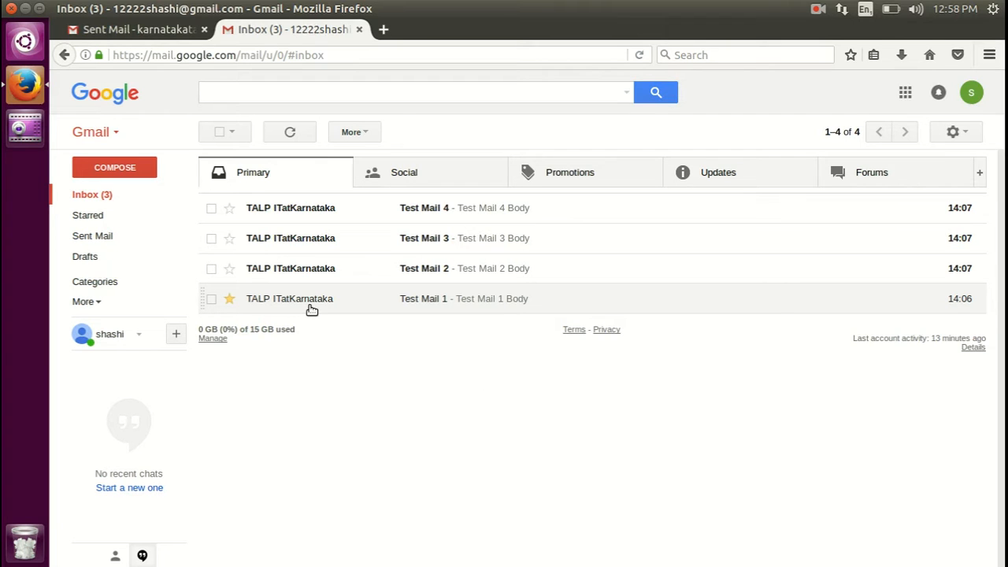
left_click(86, 218)
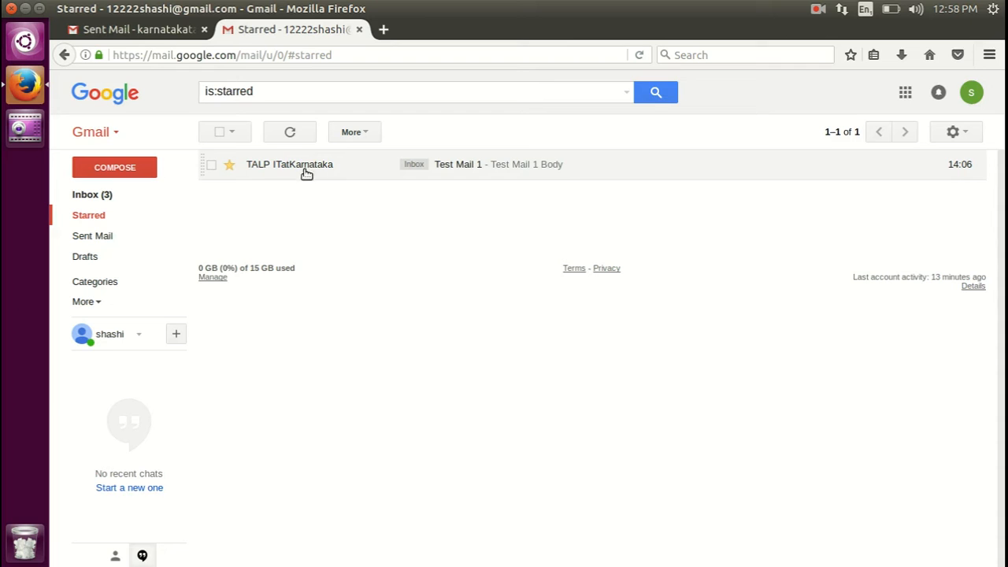
mouse_move(279, 170)
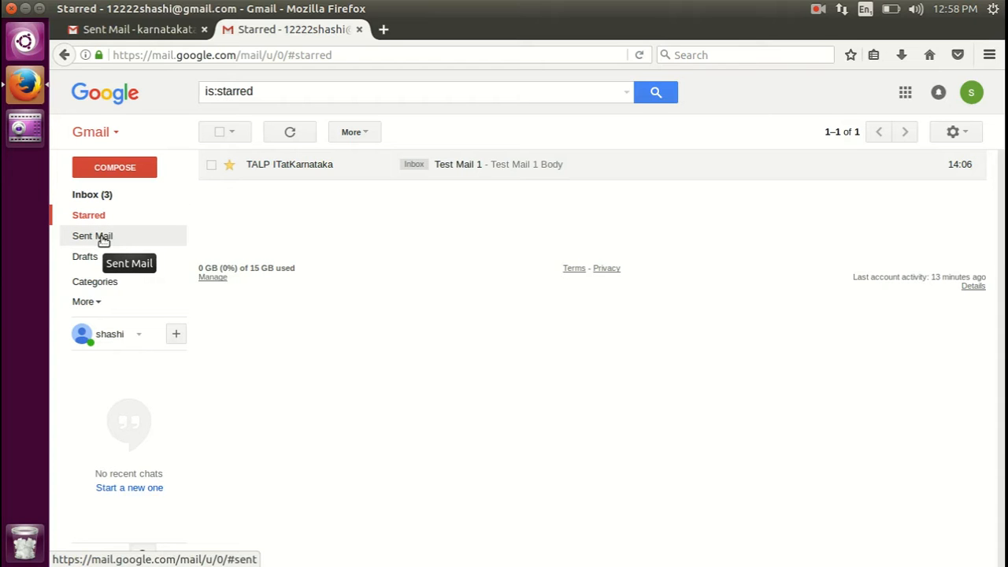
left_click(84, 302)
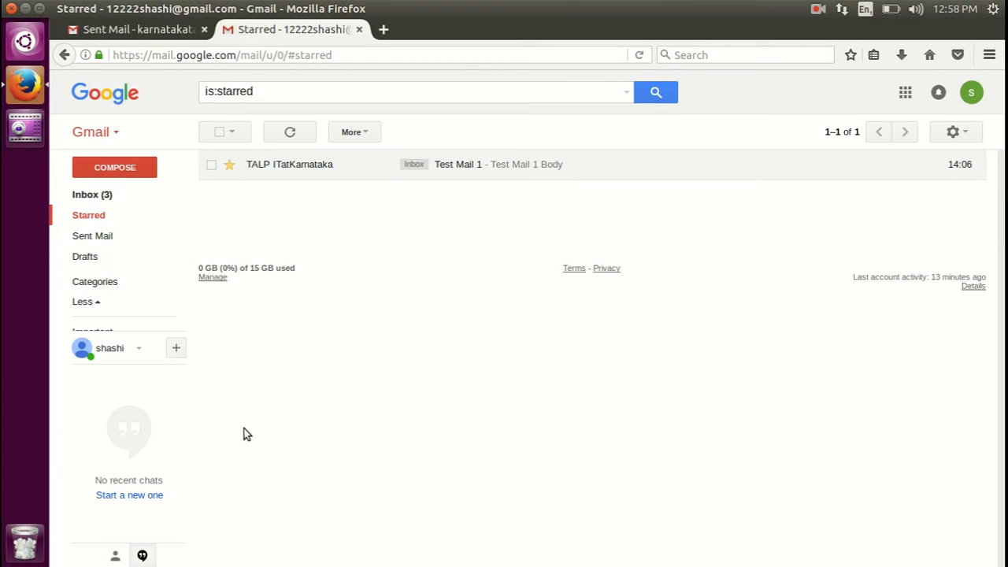
Open Test Mail 2 from the second account's inbox and delete it
left_click(98, 202)
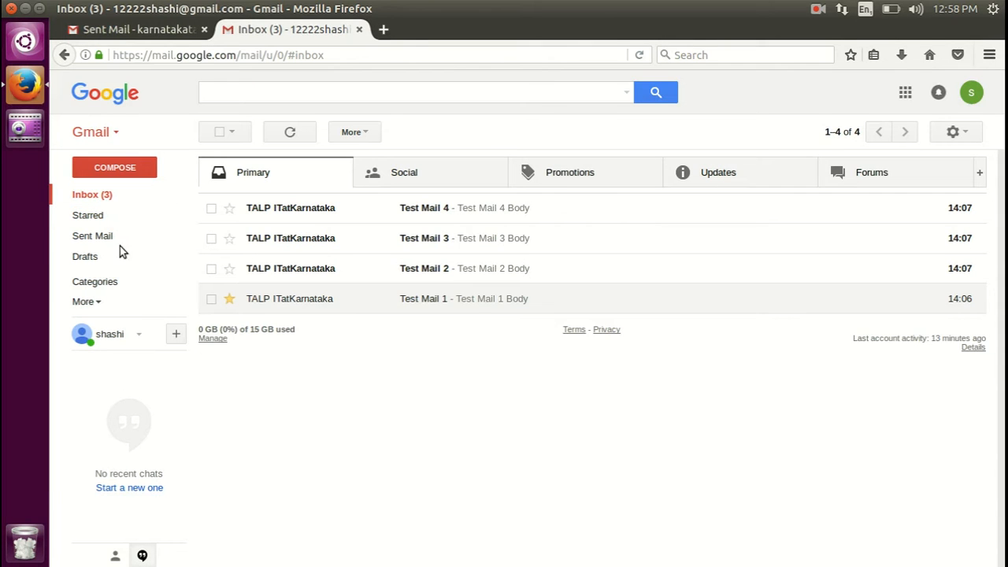
left_click(440, 273)
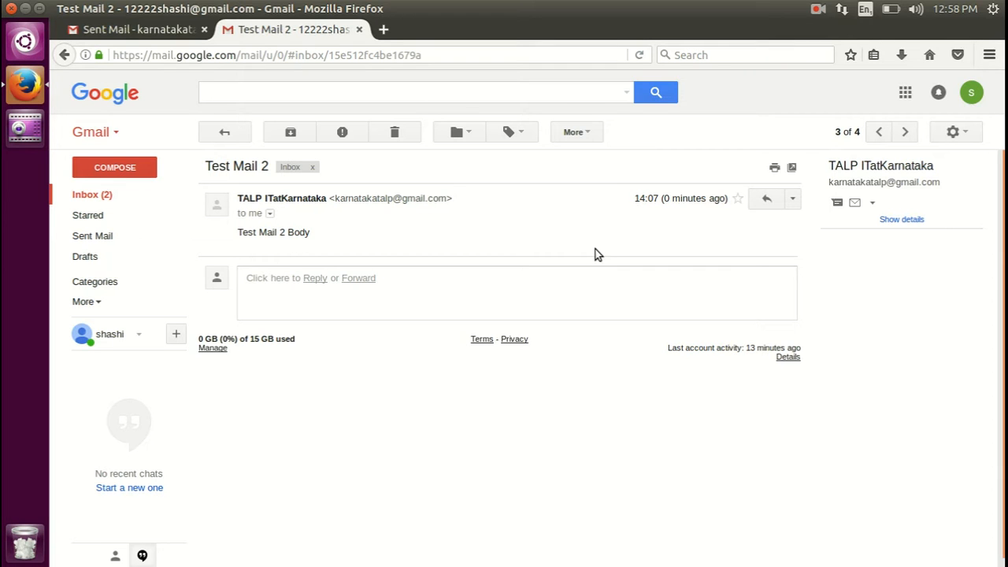
left_click(395, 133)
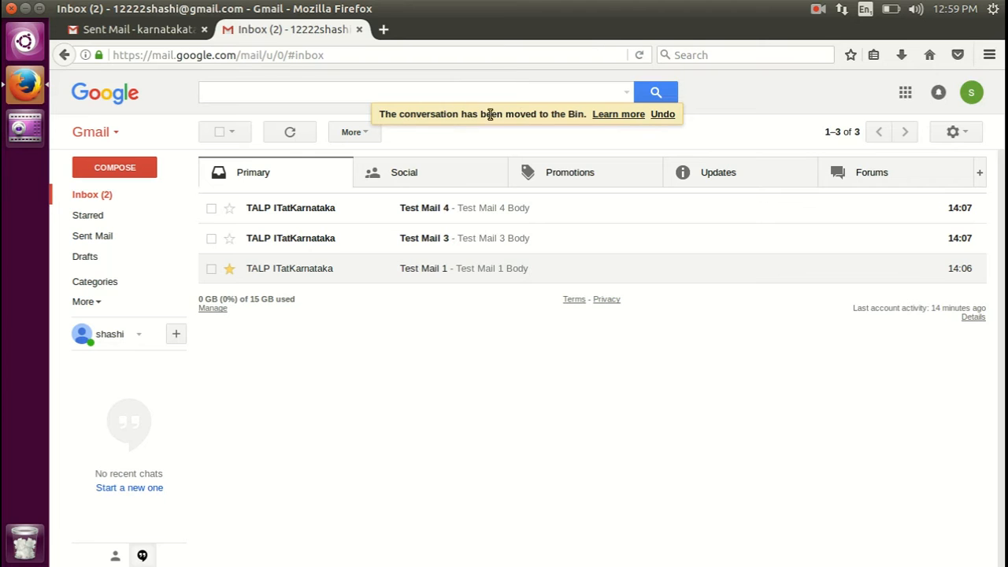
Restore Test Mail 2 from the Bin by moving it to the Inbox, and return to the inbox
left_click(83, 302)
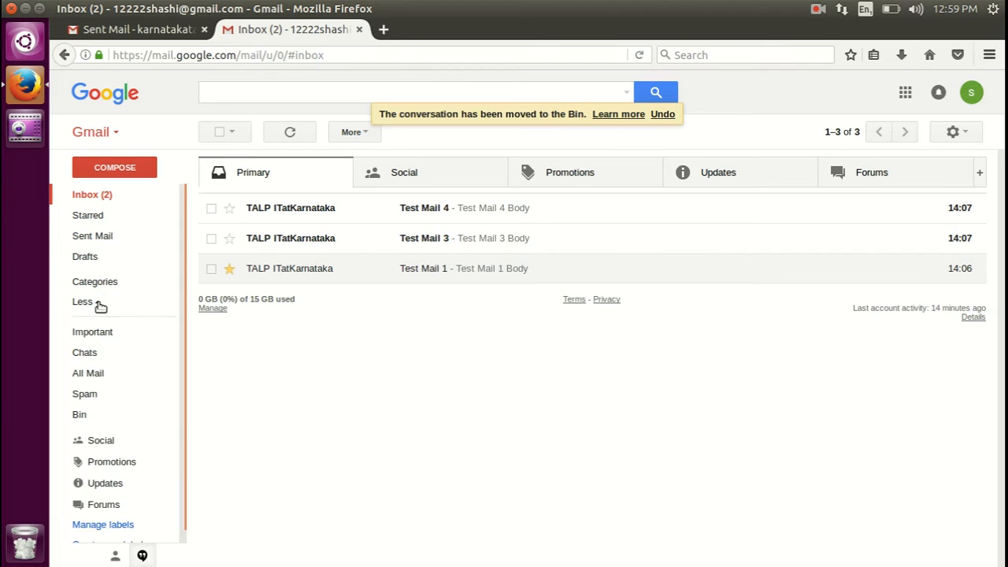
left_click(92, 417)
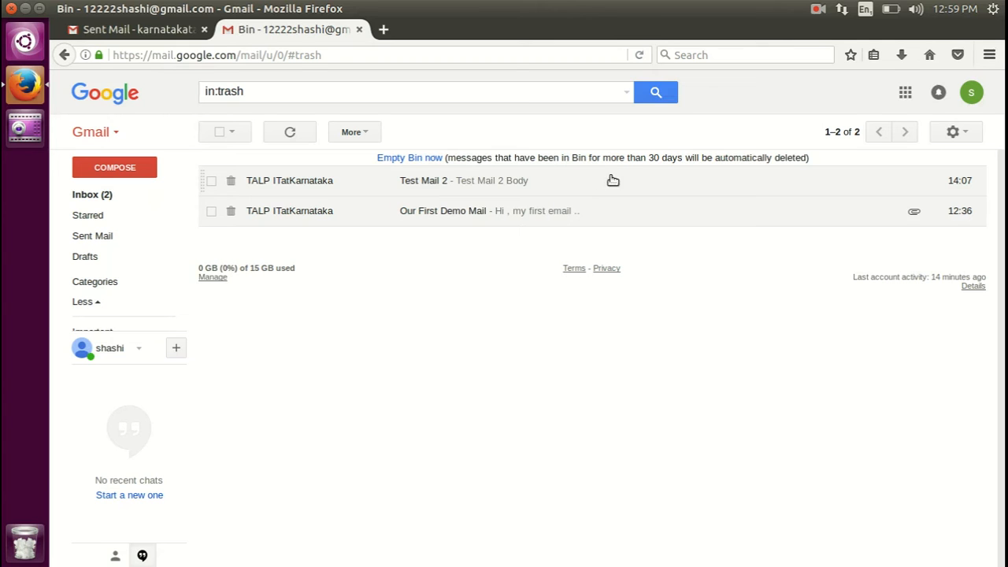
left_click_drag(619, 160, 759, 160)
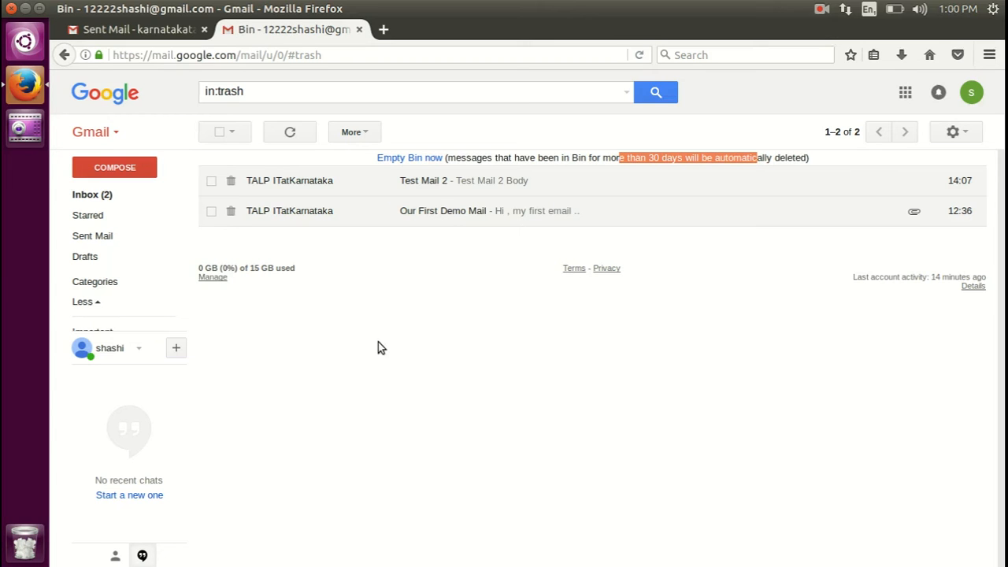
left_click(375, 370)
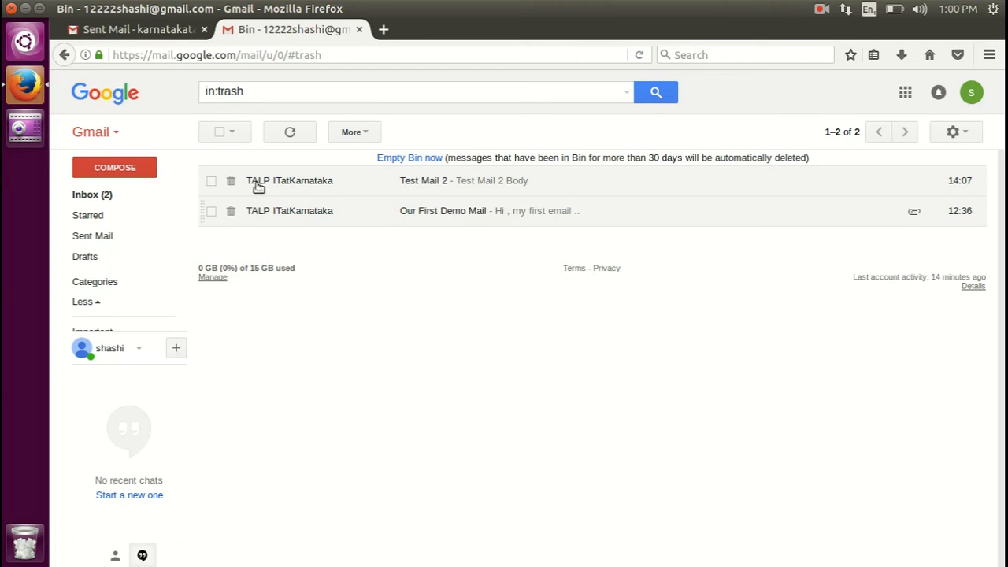
left_click(211, 182)
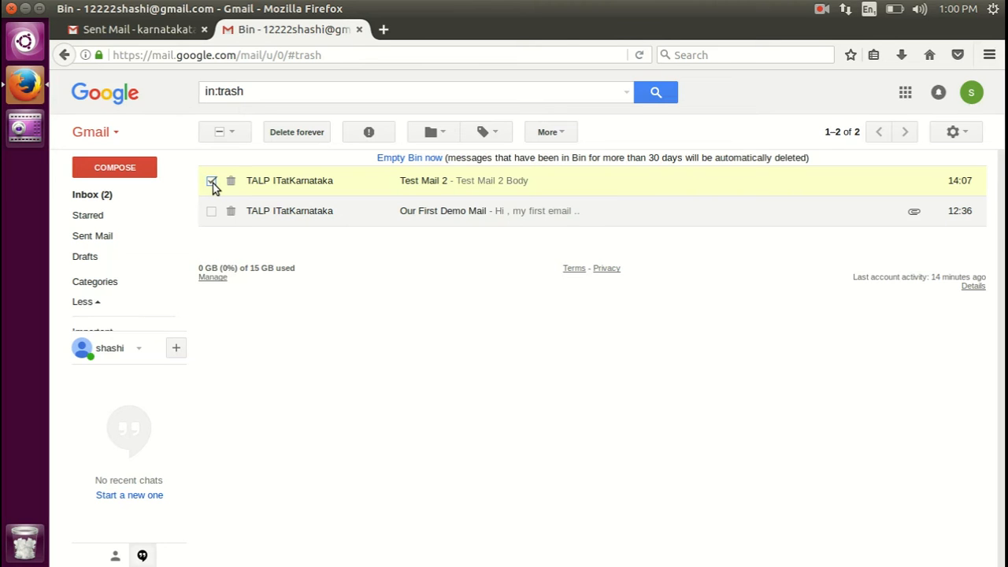
left_click(211, 182)
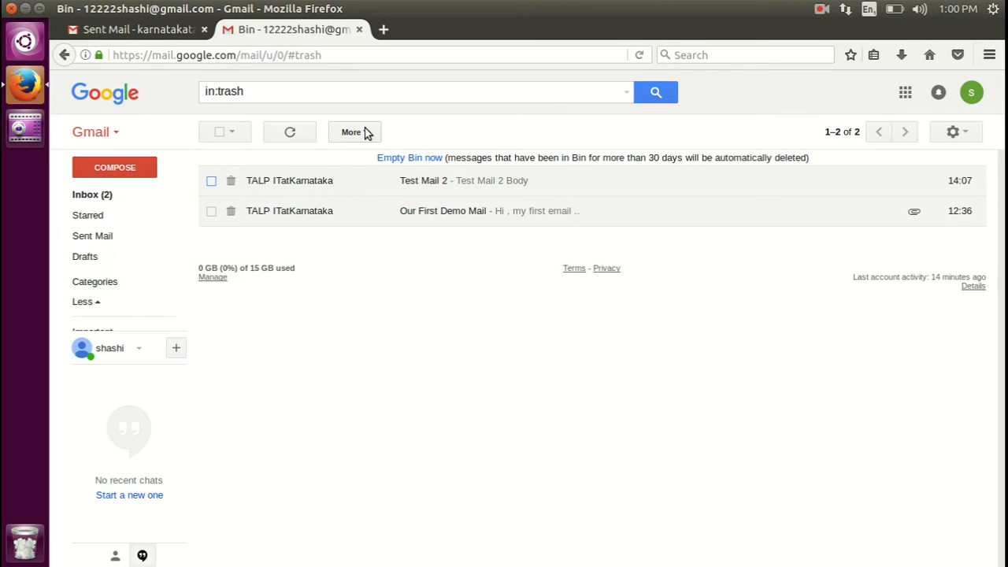
left_click(212, 182)
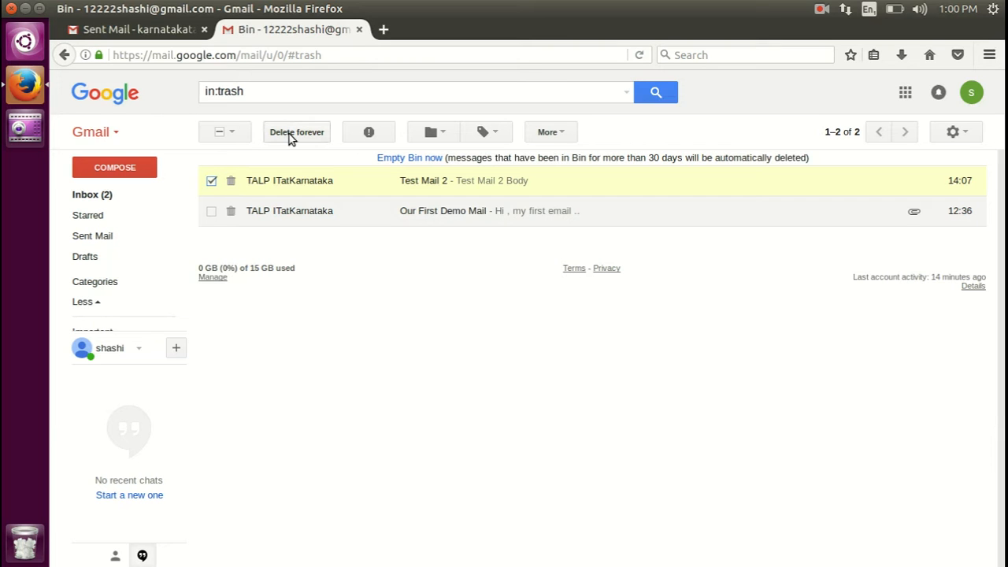
left_click(446, 139)
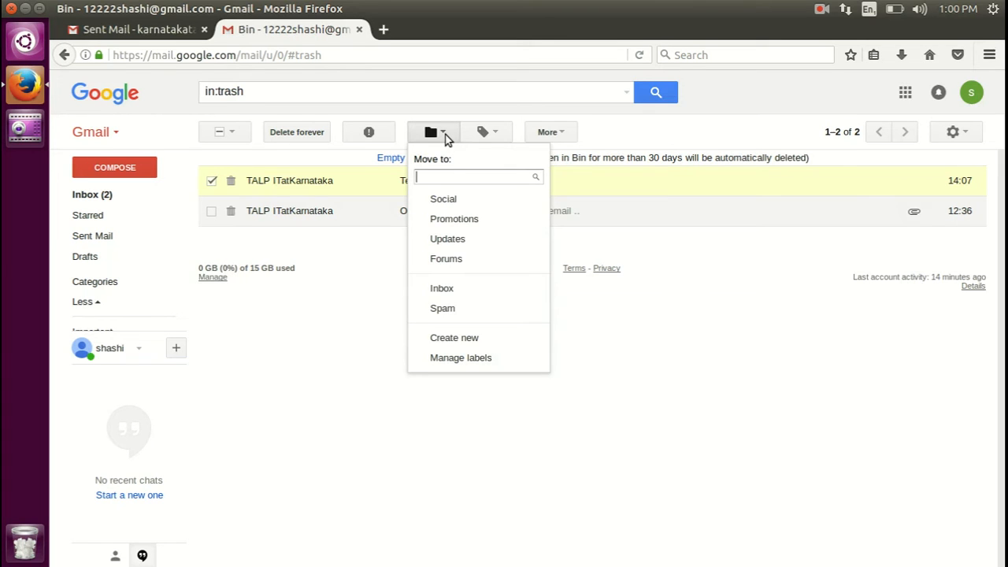
left_click(443, 289)
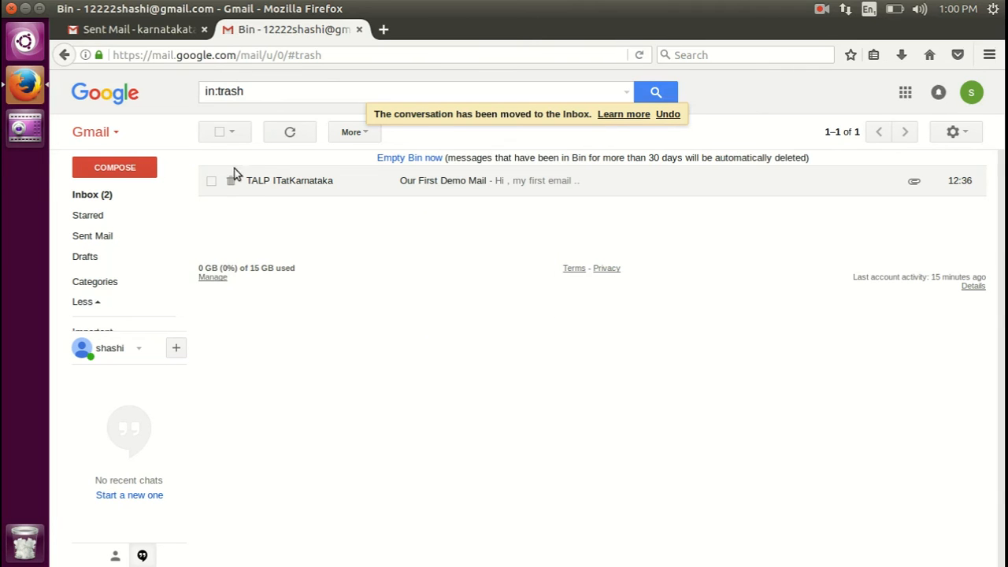
left_click(84, 195)
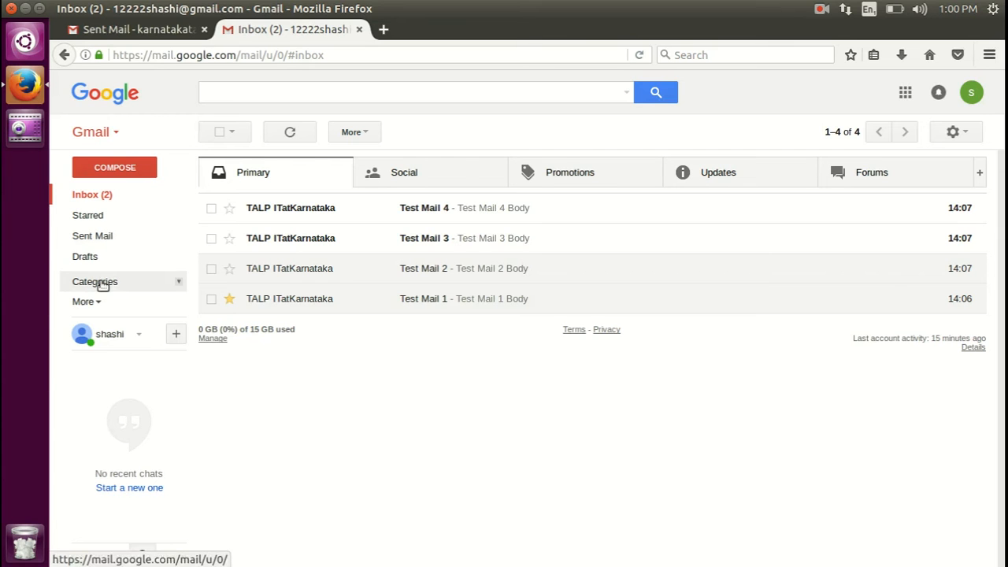
Permanently delete the message "Our First Demo Mail" from the Bin
left_click(85, 302)
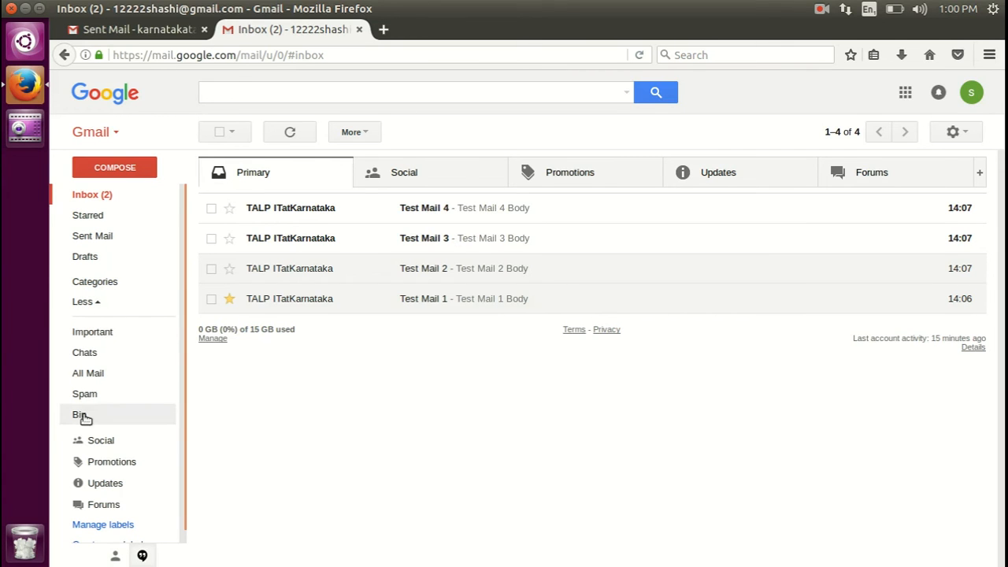
left_click(81, 416)
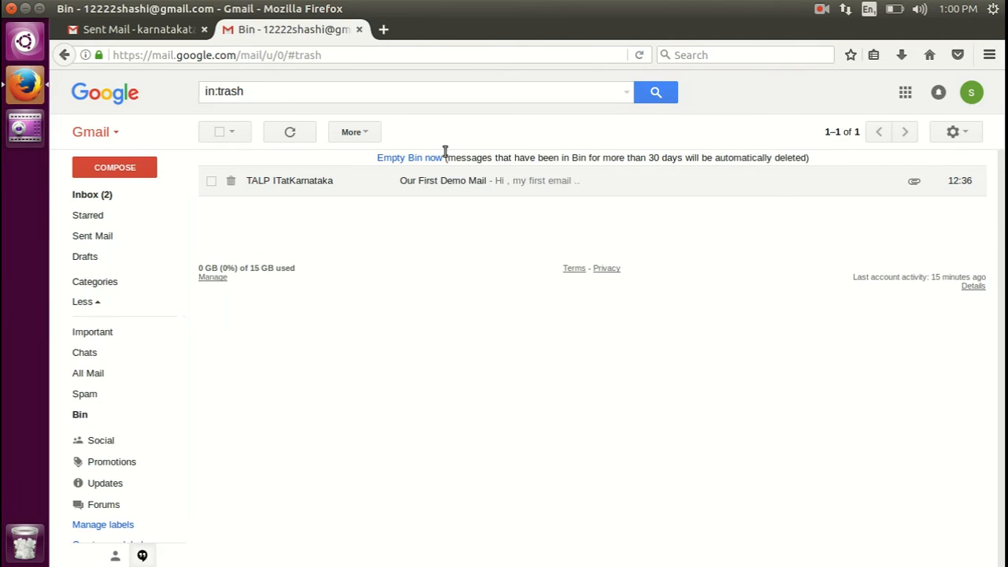
left_click(211, 183)
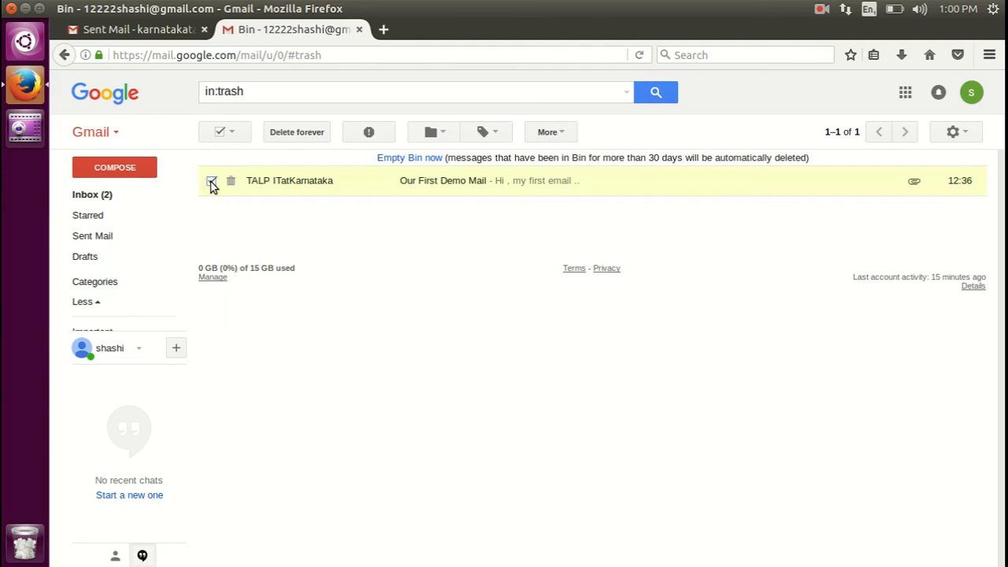
left_click(300, 133)
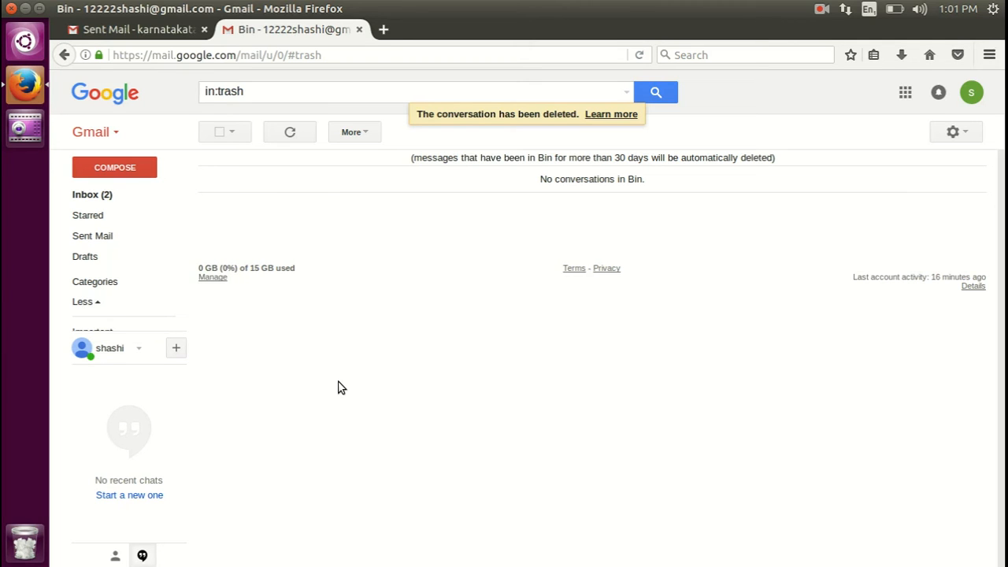
Read Test Mail 3, star it in the inbox and view the starred messages
left_click(98, 197)
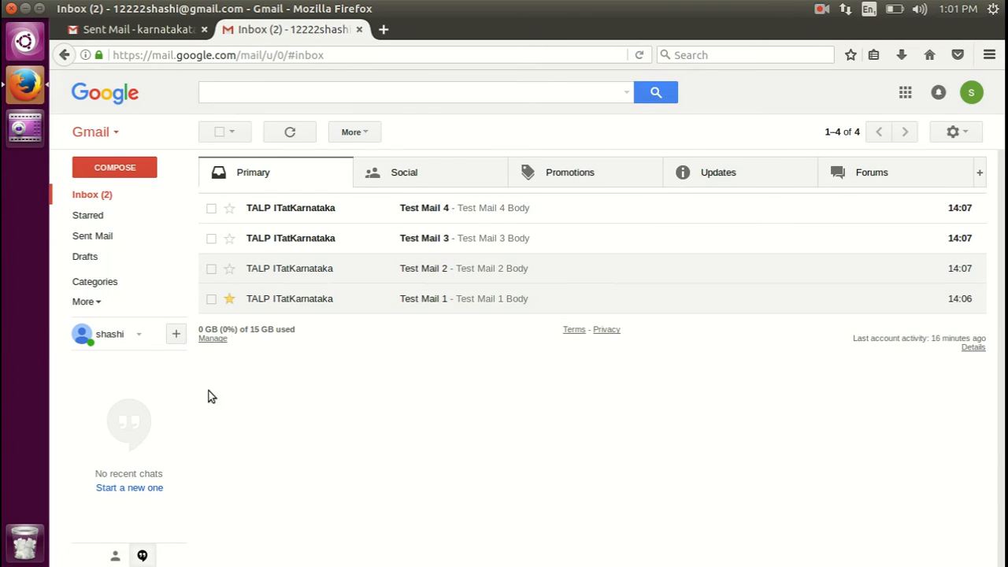
left_click(426, 241)
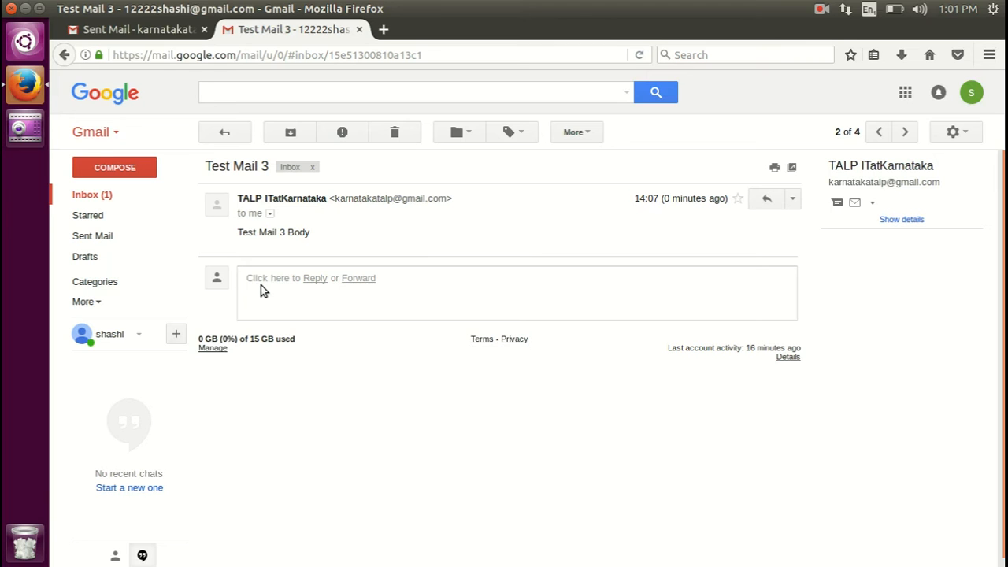
left_click(236, 141)
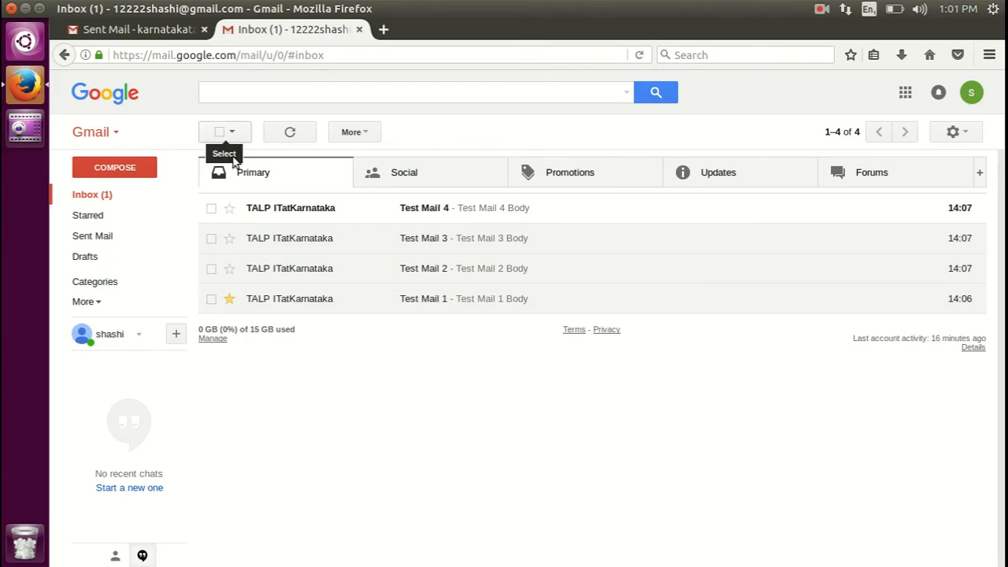
left_click(229, 240)
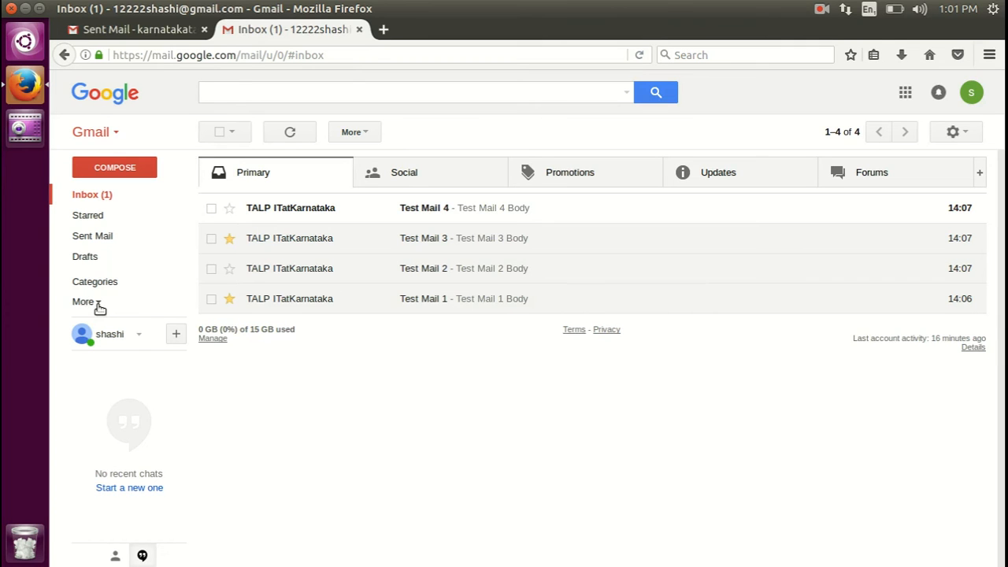
left_click(93, 197)
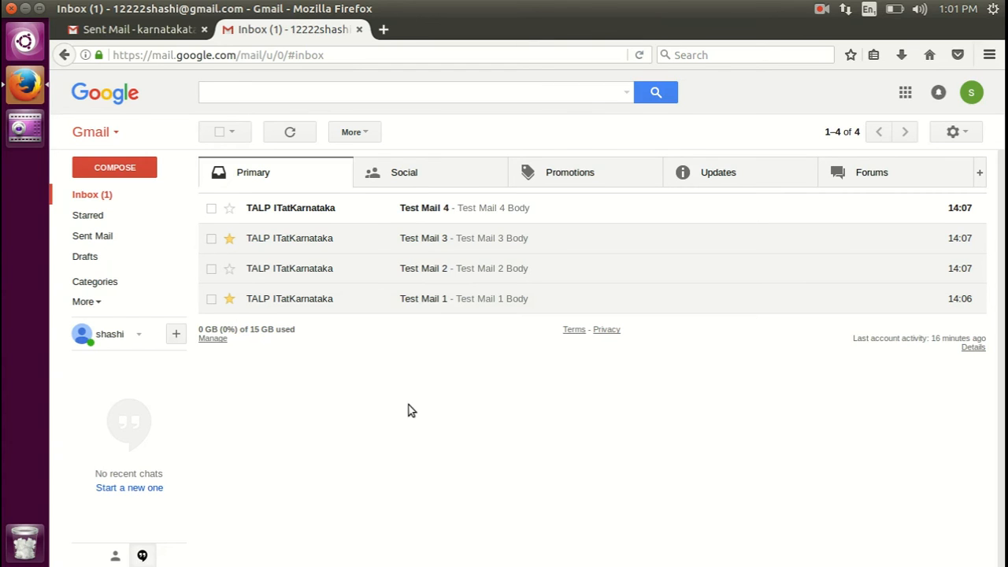
left_click(88, 216)
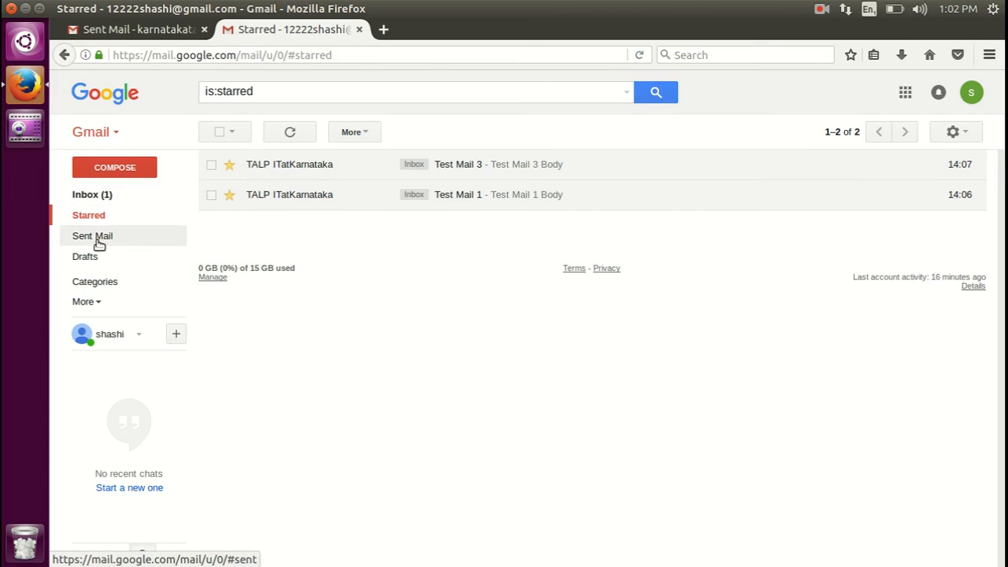
Look over the first account's sent mail and the second account's full list of mail folders
left_click(144, 25)
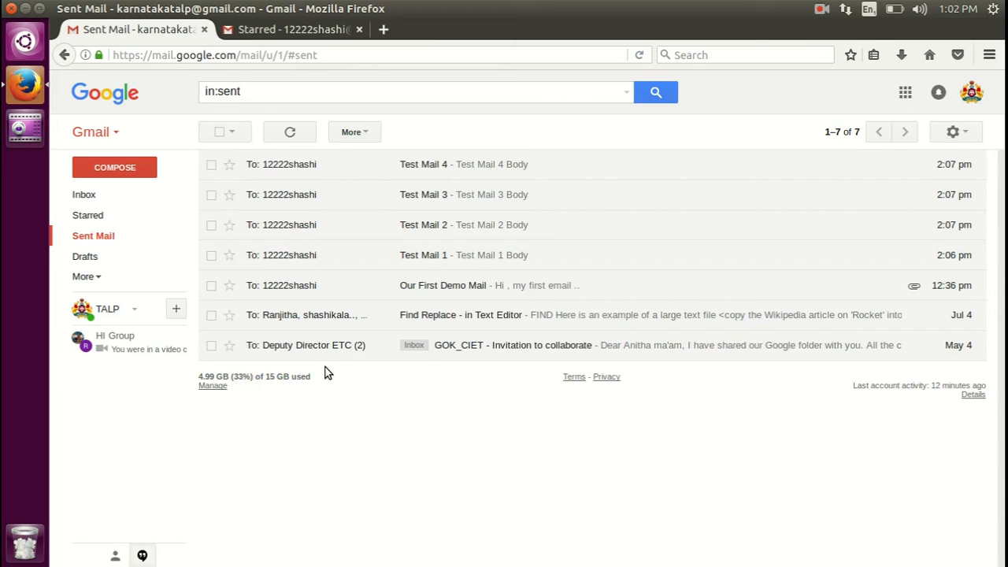
left_click(299, 34)
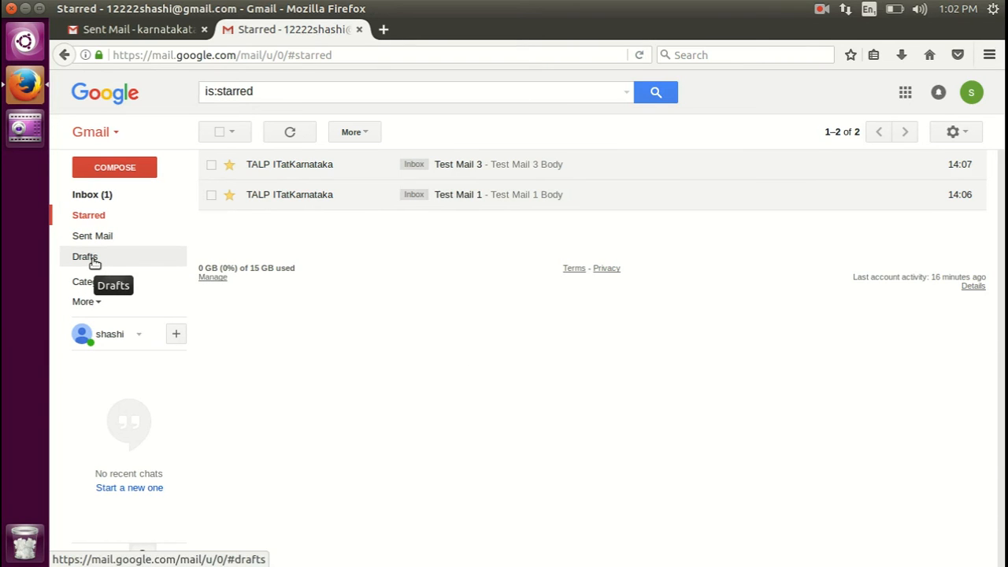
left_click(84, 301)
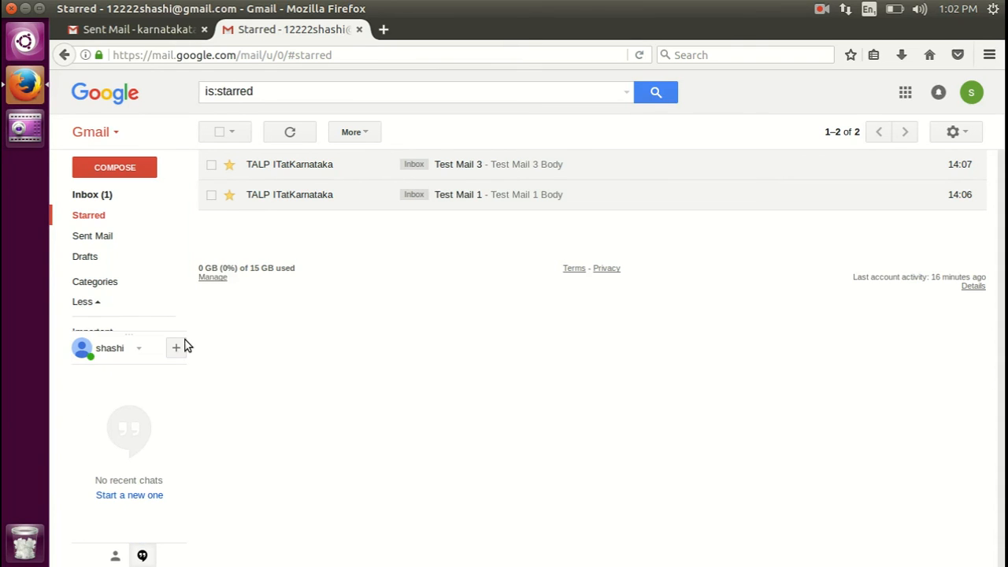
mouse_move(107, 312)
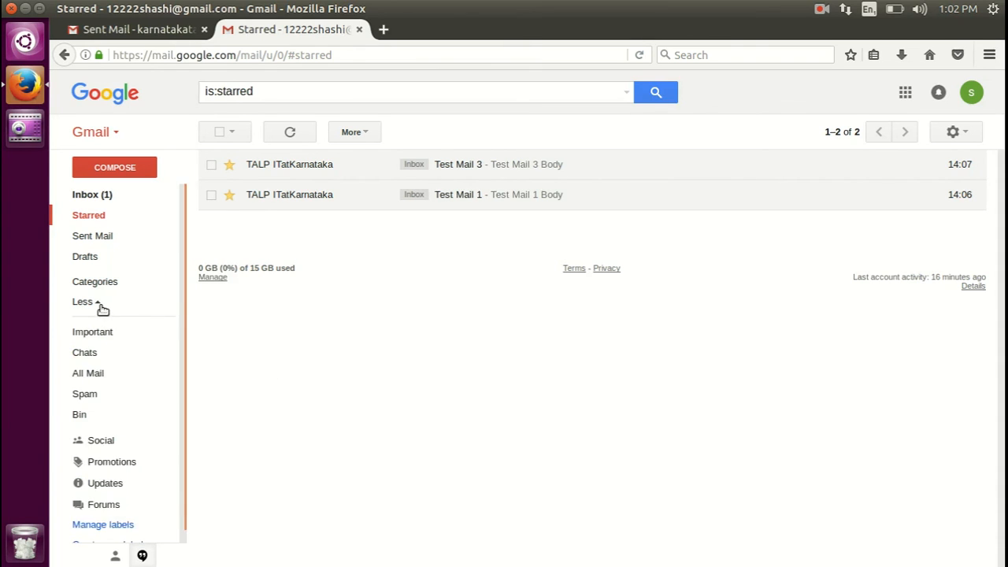